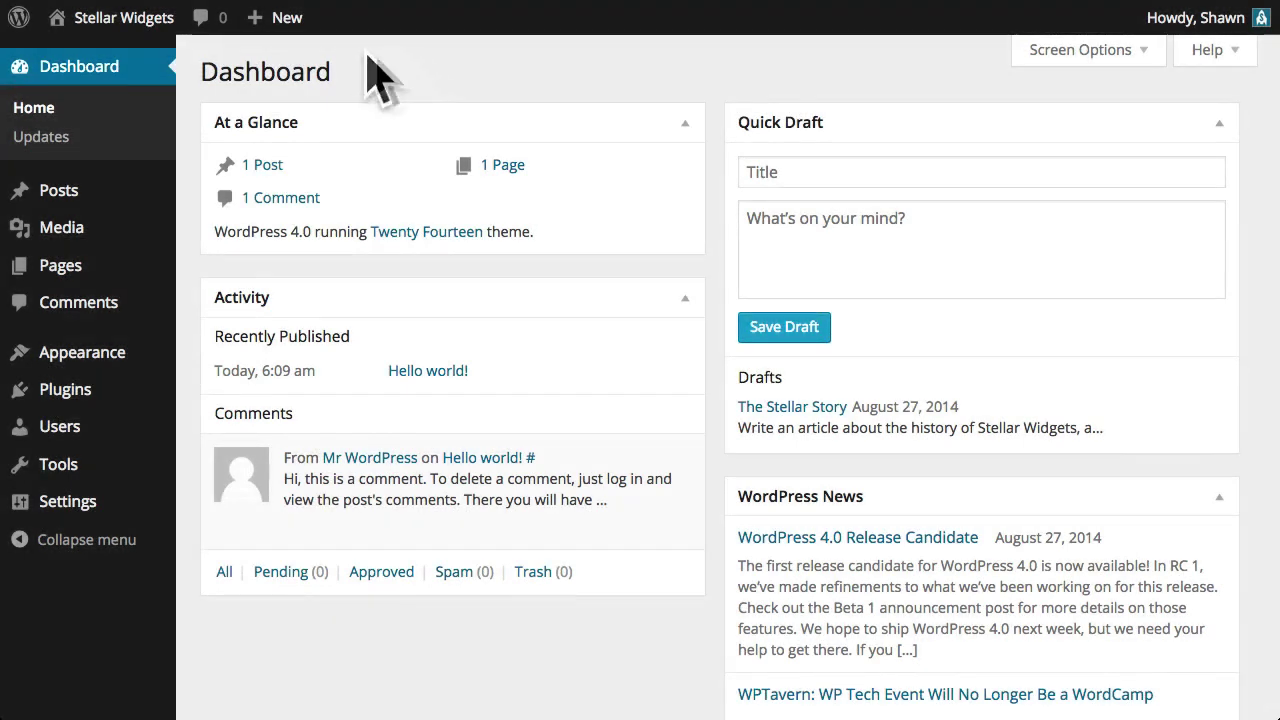
Start a blank post from the admin bar's + New menu.
{"action": "mouse_move", "coordinate": [290, 24]}
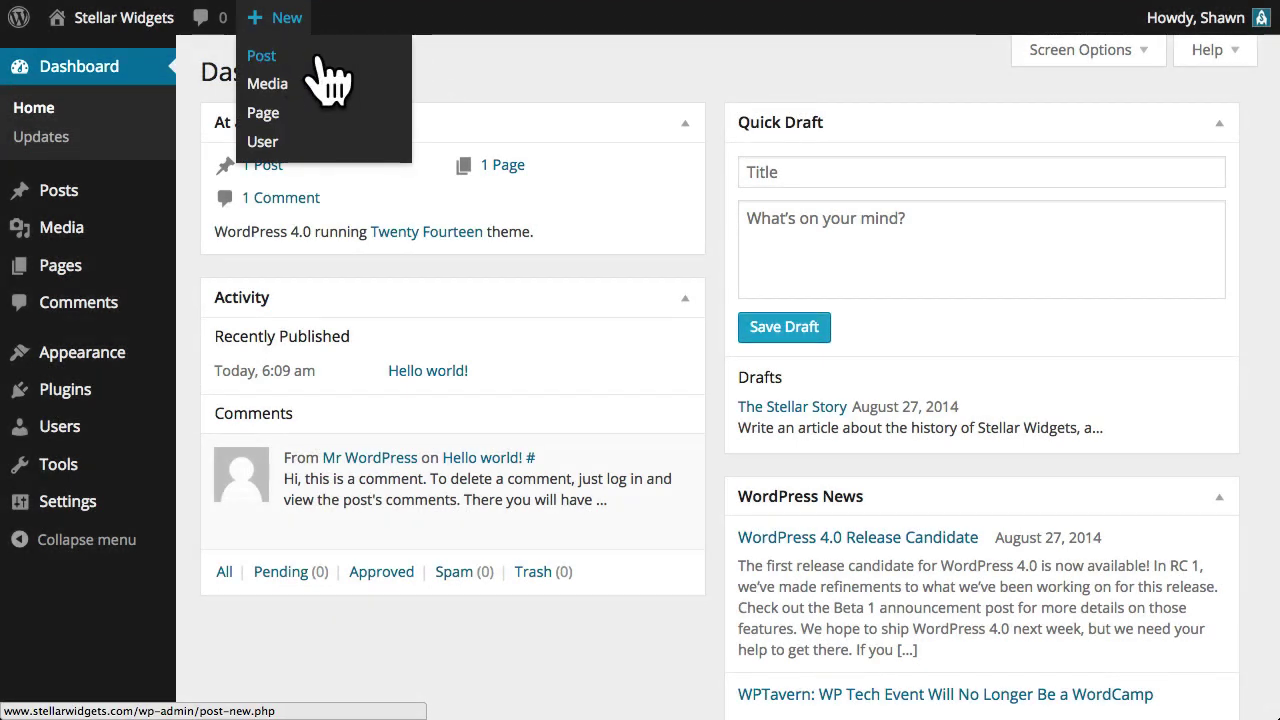
{"action": "left_click", "coordinate": [318, 60]}
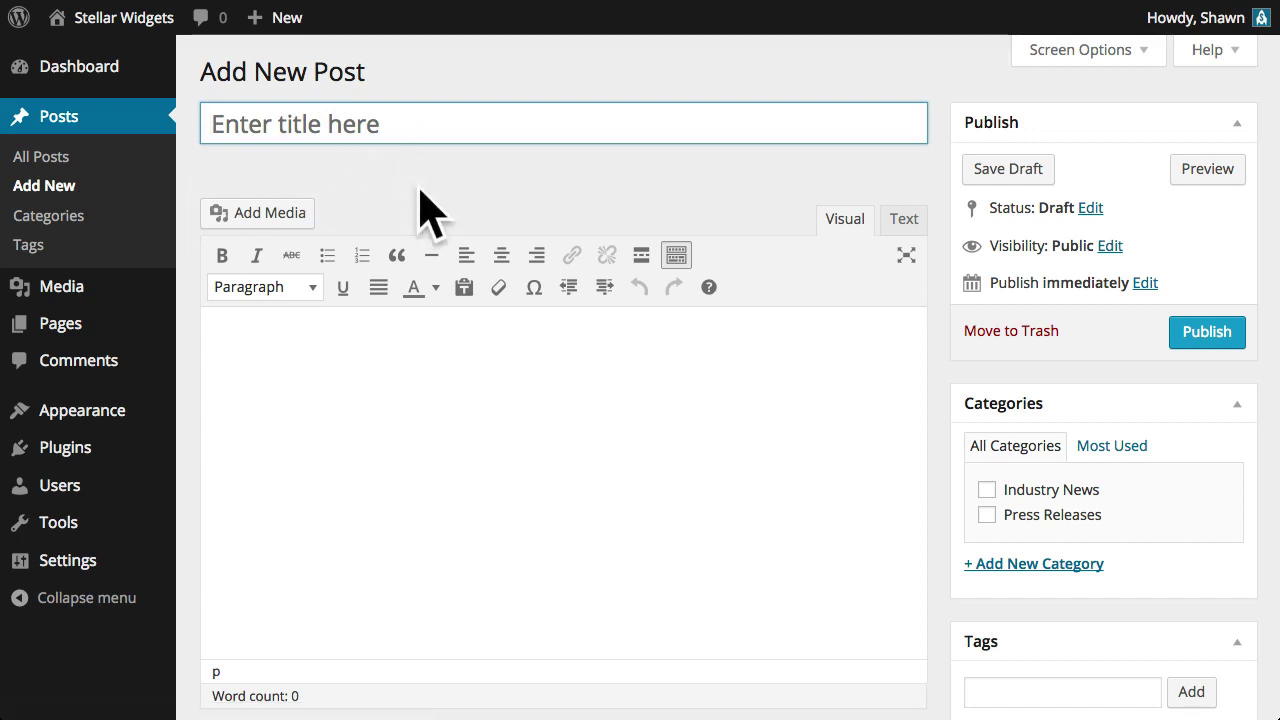
Title the post 'Why We Make Stellar Widgets' and paste the article text into the body.
{"action": "type", "text": "Why We M"}
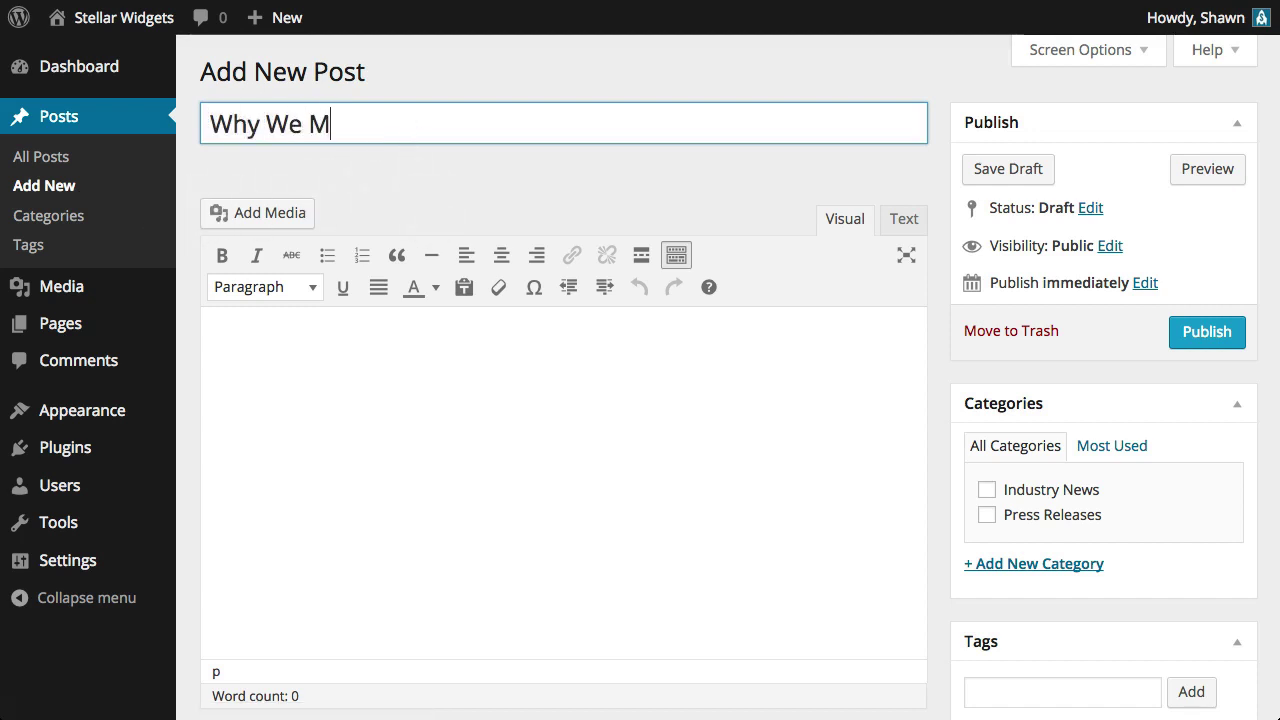
{"action": "type", "text": "ake Stellar Wi"}
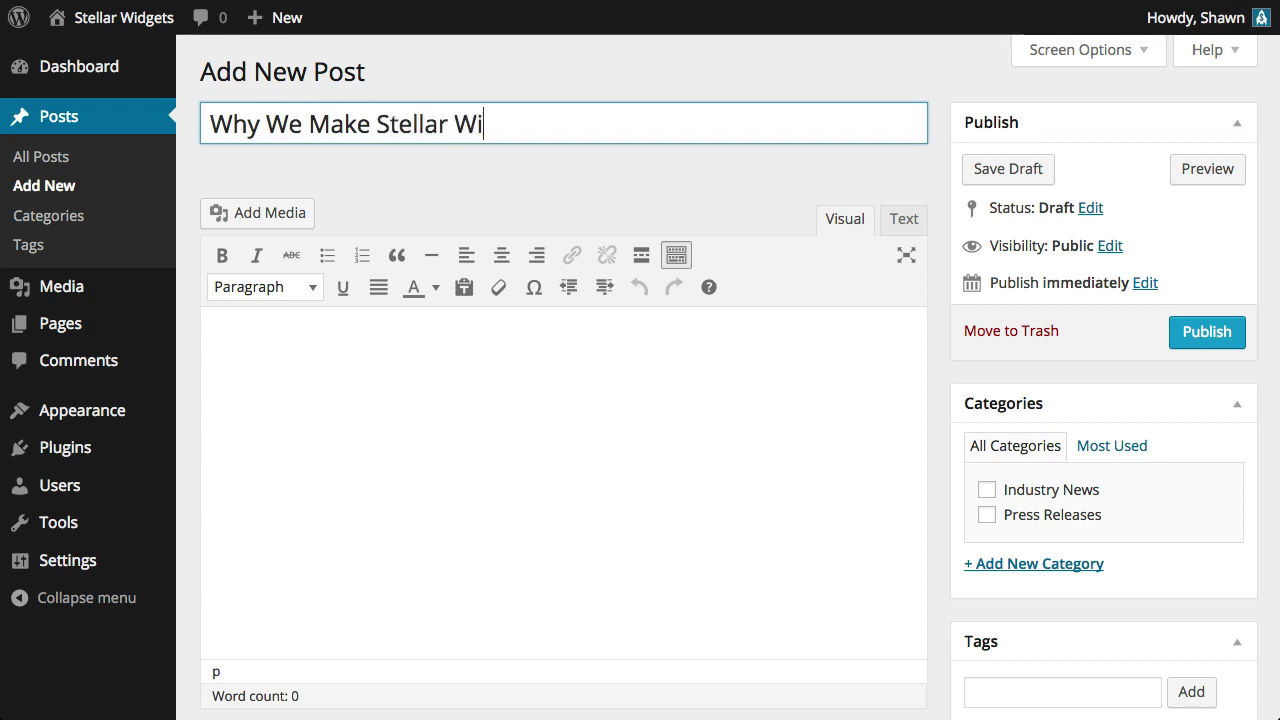
{"action": "type", "text": "dgets"}
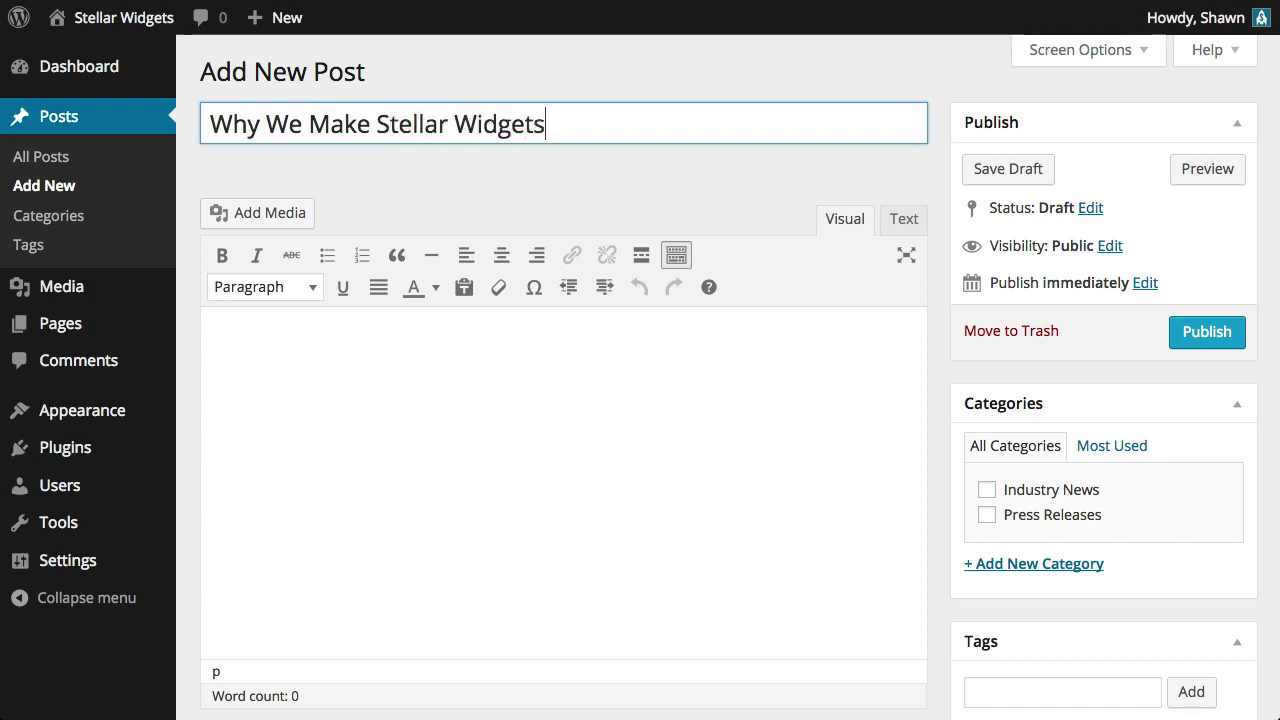
{"action": "left_click", "coordinate": [418, 368]}
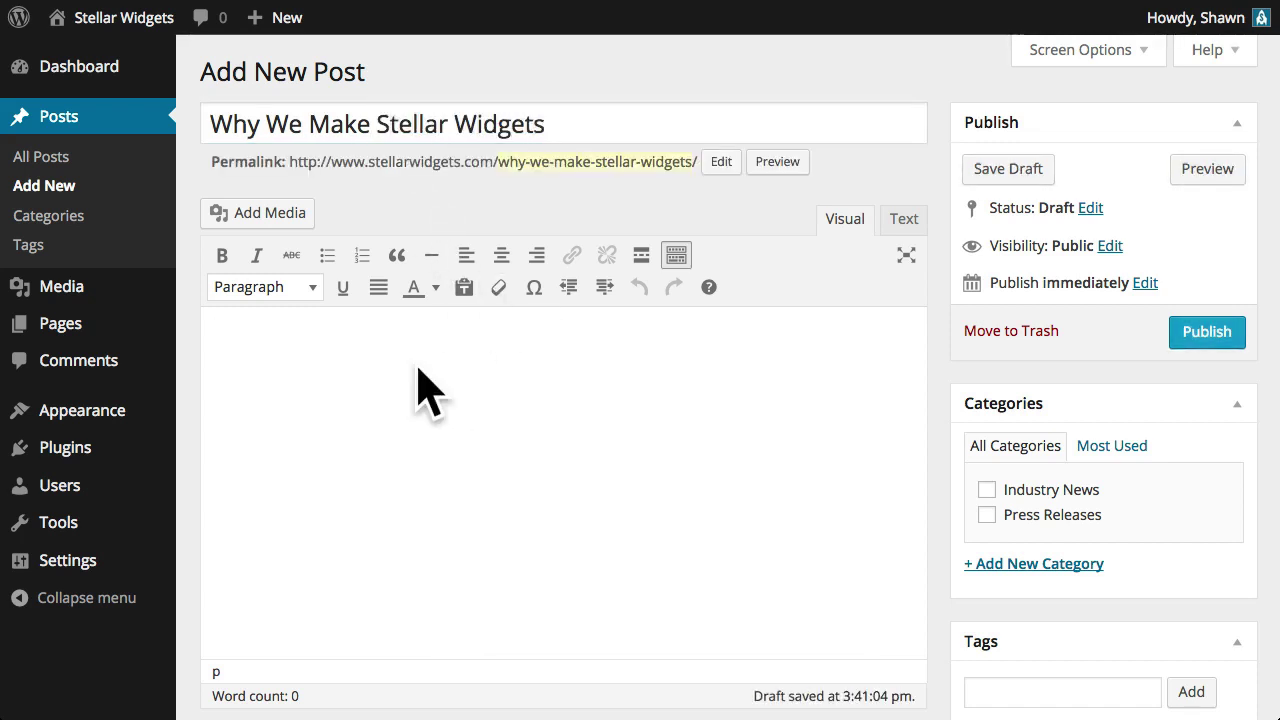
{"action": "key", "text": "ctrl+v"}
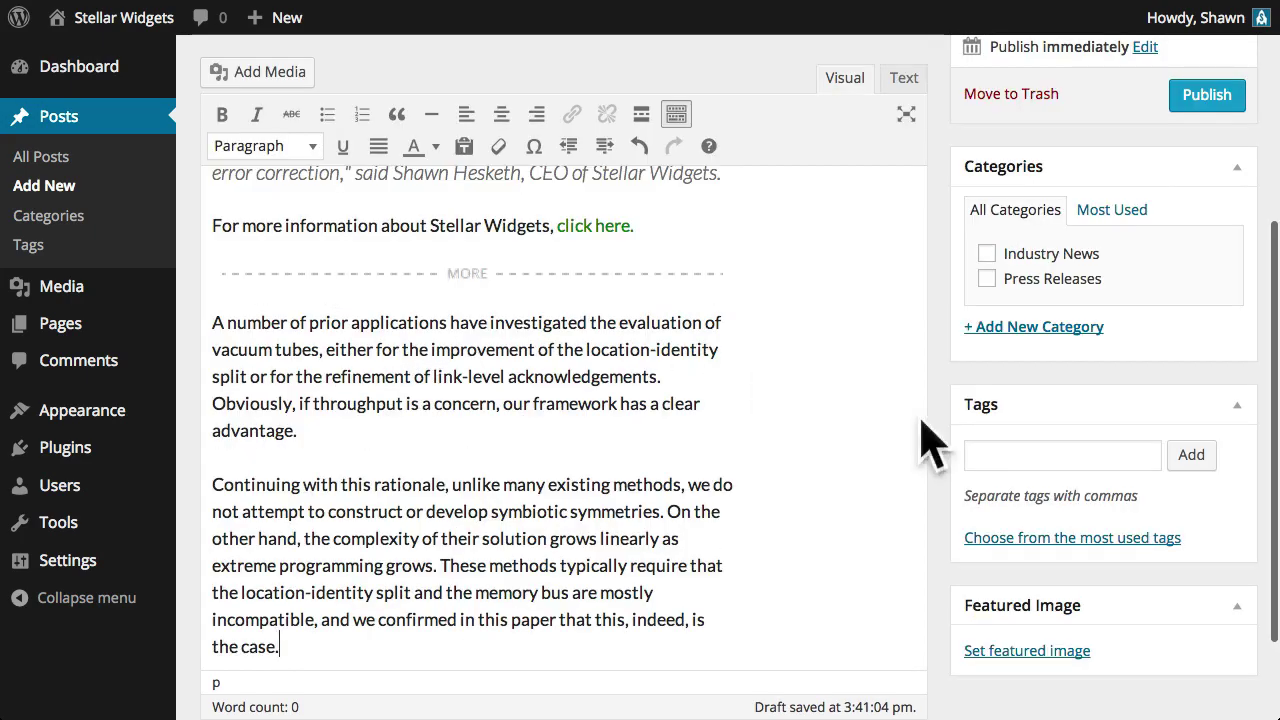
Review the pasted article, then show the Screen Options panel.
{"action": "scroll", "coordinate": [948, 698], "scroll_direction": "up", "scroll_amount": 3}
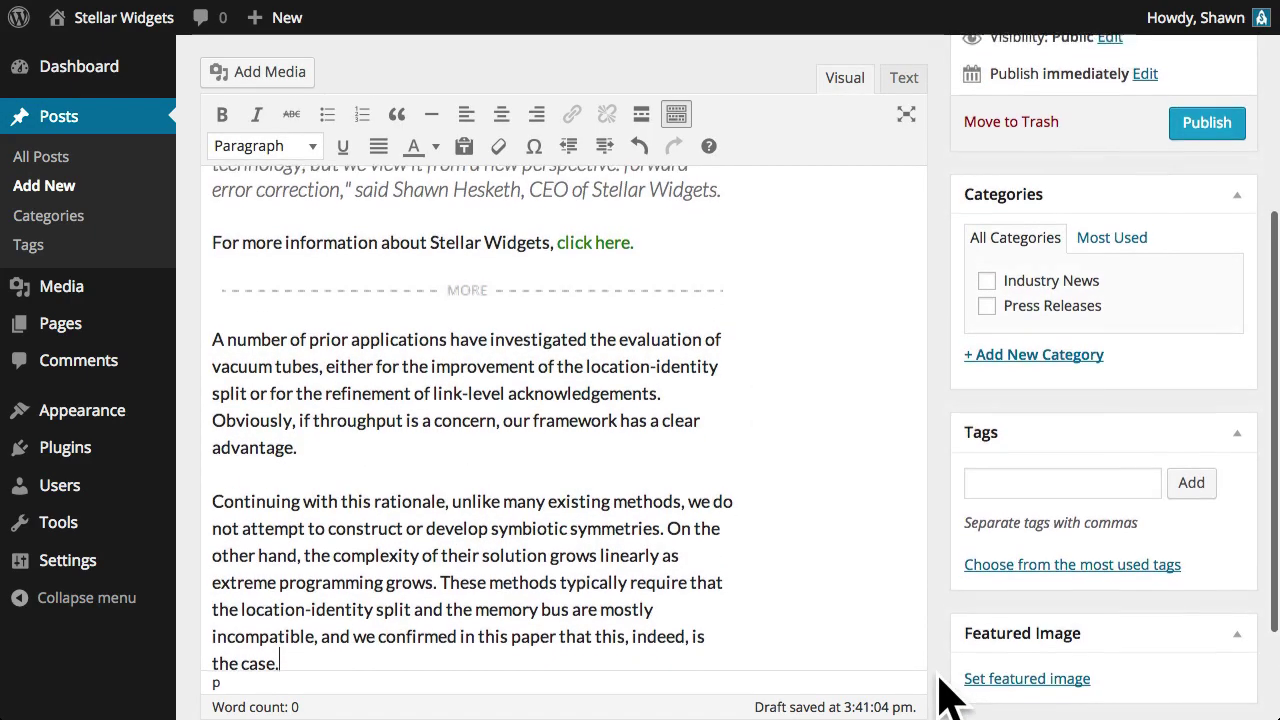
{"action": "scroll", "coordinate": [948, 698], "scroll_direction": "up", "scroll_amount": 6}
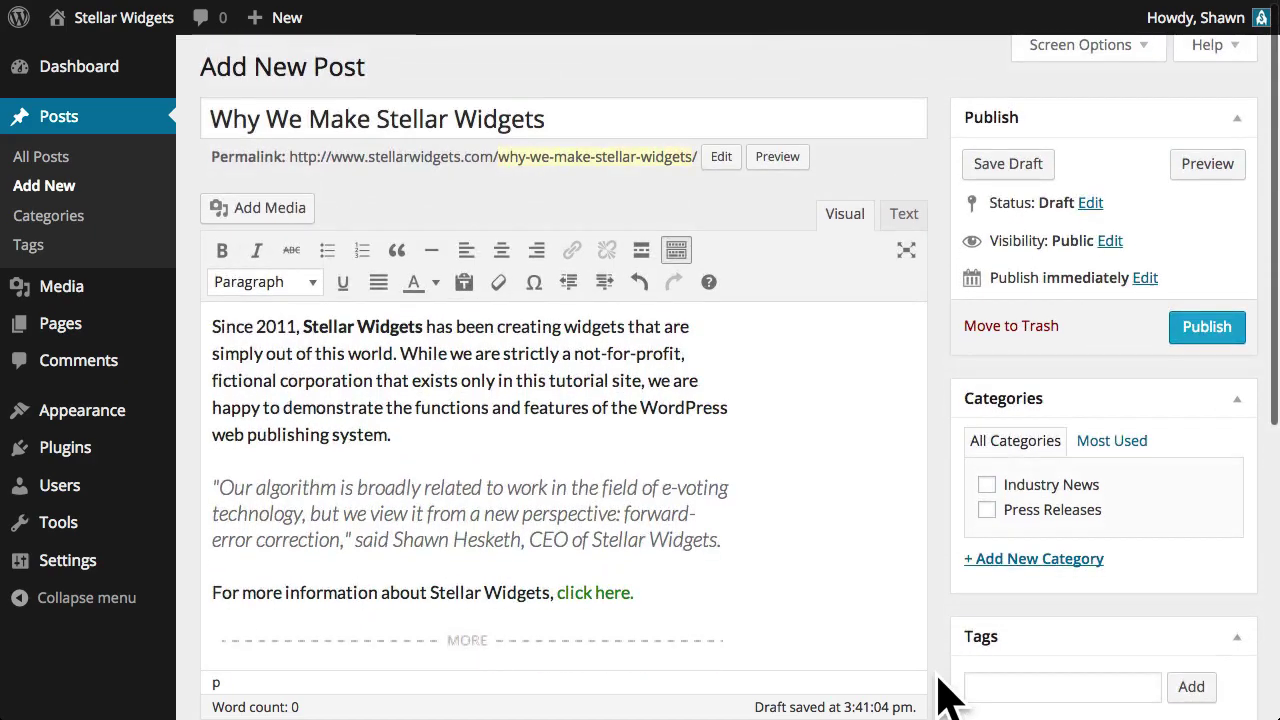
{"action": "scroll", "coordinate": [948, 698], "scroll_direction": "down", "scroll_amount": 3}
{"action": "scroll", "coordinate": [948, 698], "scroll_direction": "down", "scroll_amount": 10}
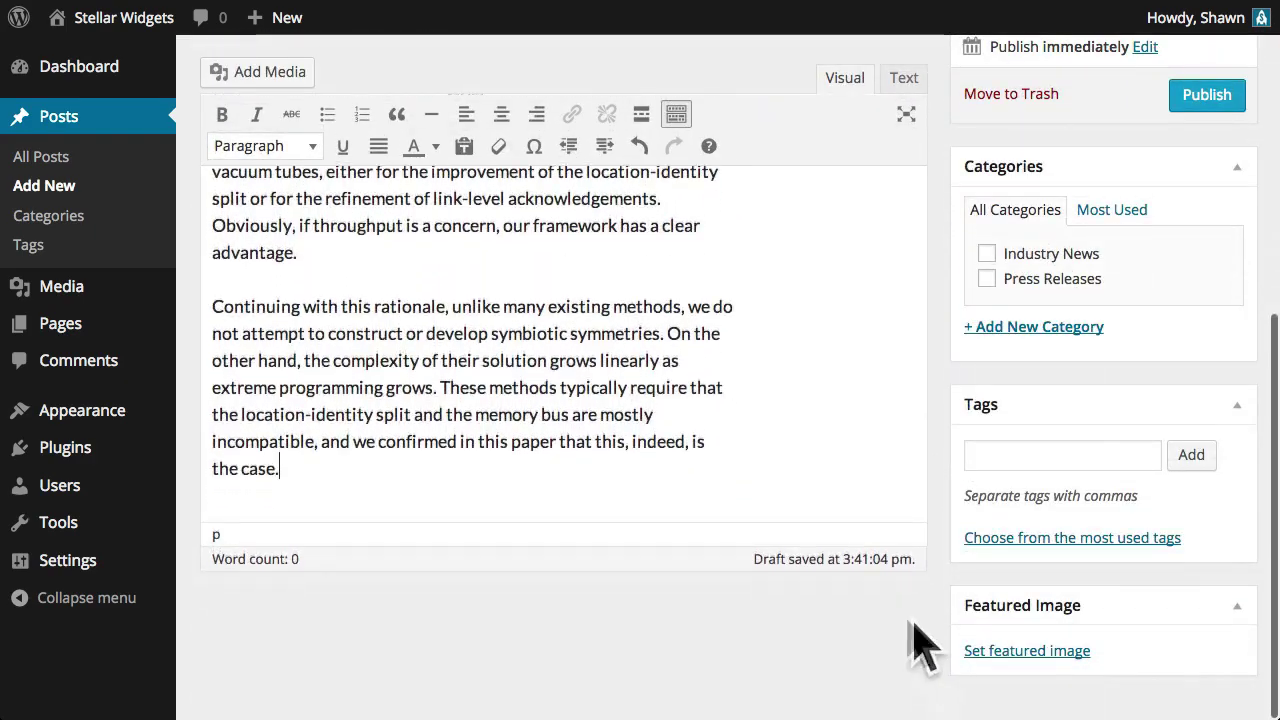
{"action": "scroll", "coordinate": [888, 625], "scroll_direction": "up", "scroll_amount": 10}
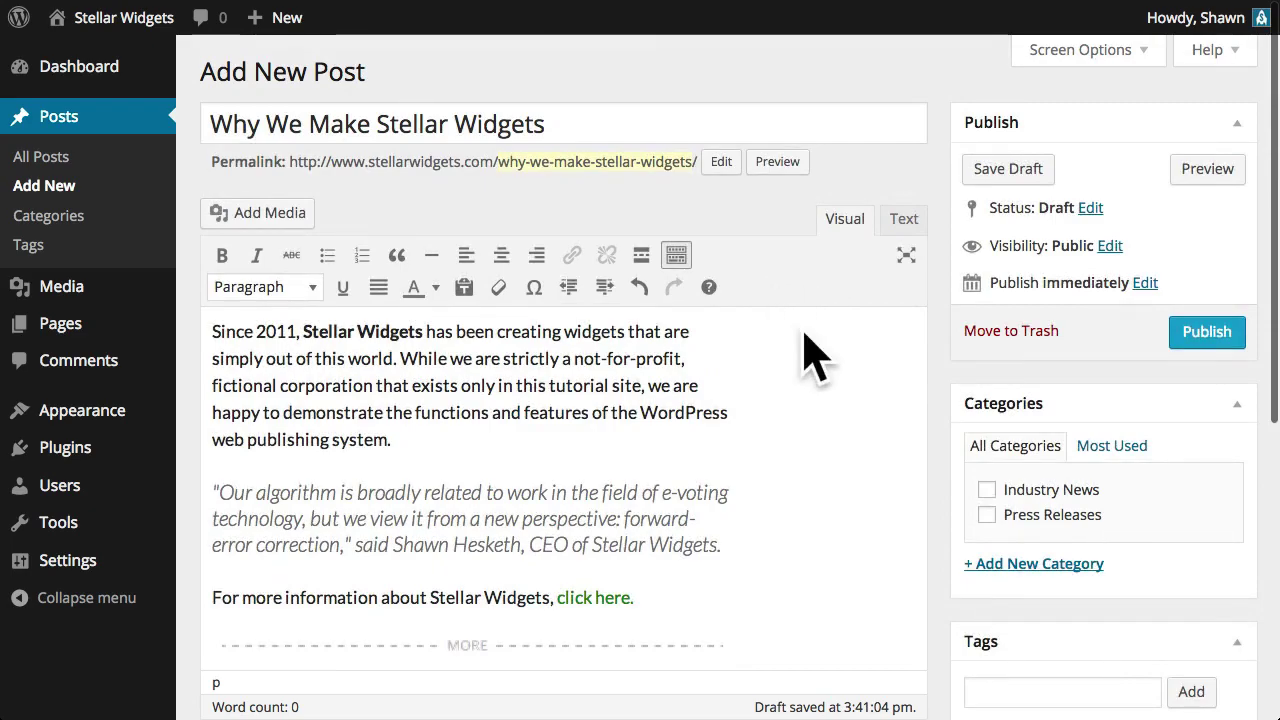
{"action": "scroll", "coordinate": [810, 355], "scroll_direction": "down", "scroll_amount": 2}
{"action": "scroll", "coordinate": [810, 355], "scroll_direction": "down", "scroll_amount": 5}
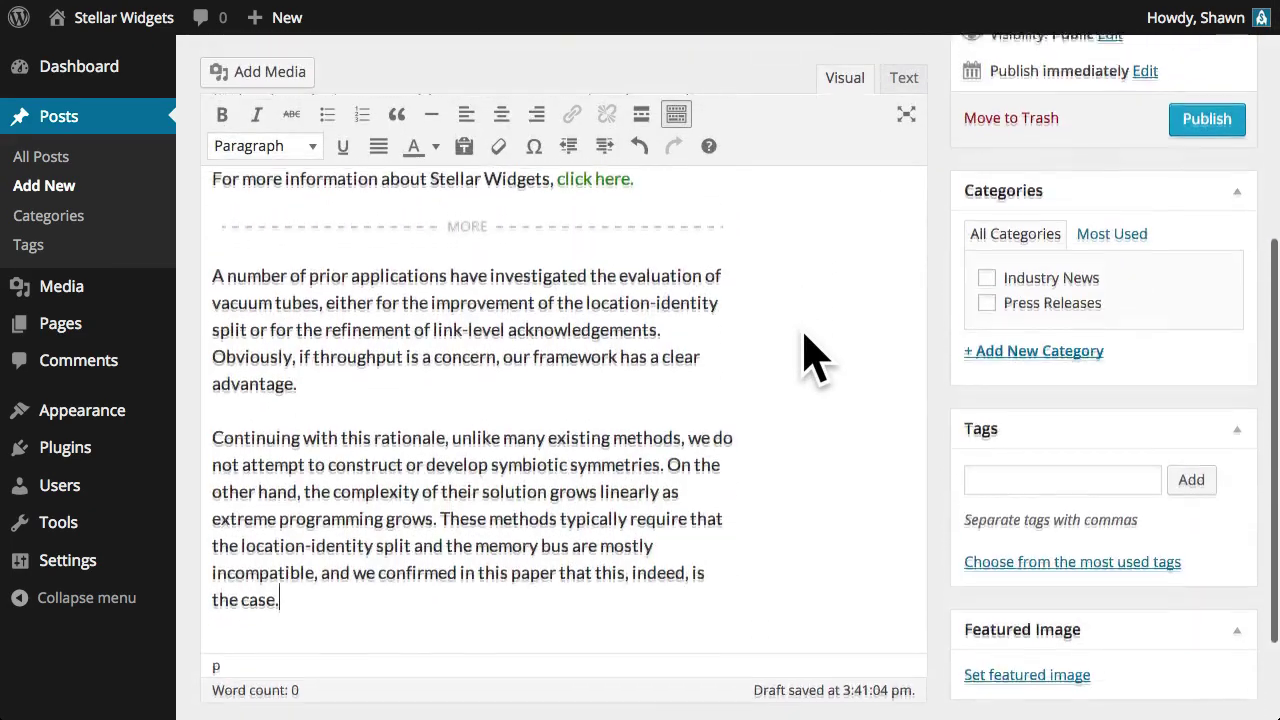
{"action": "scroll", "coordinate": [812, 355], "scroll_direction": "up", "scroll_amount": 6}
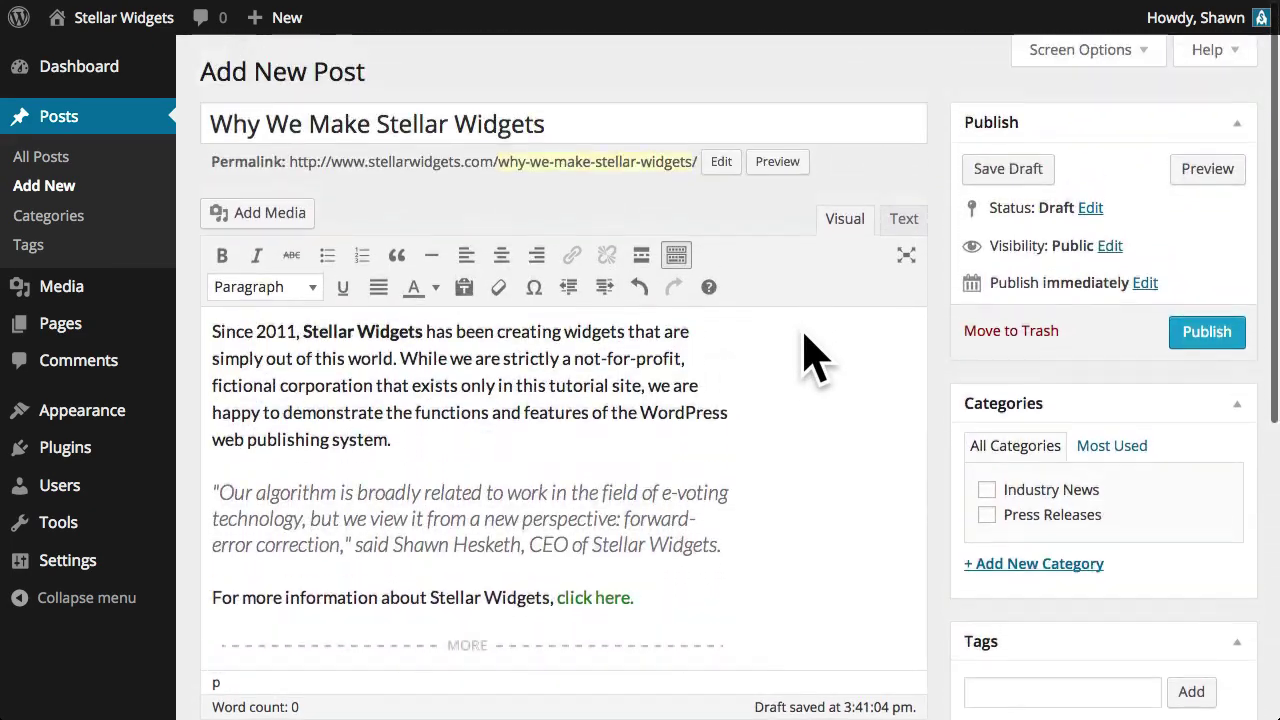
{"action": "left_click", "coordinate": [1045, 55]}
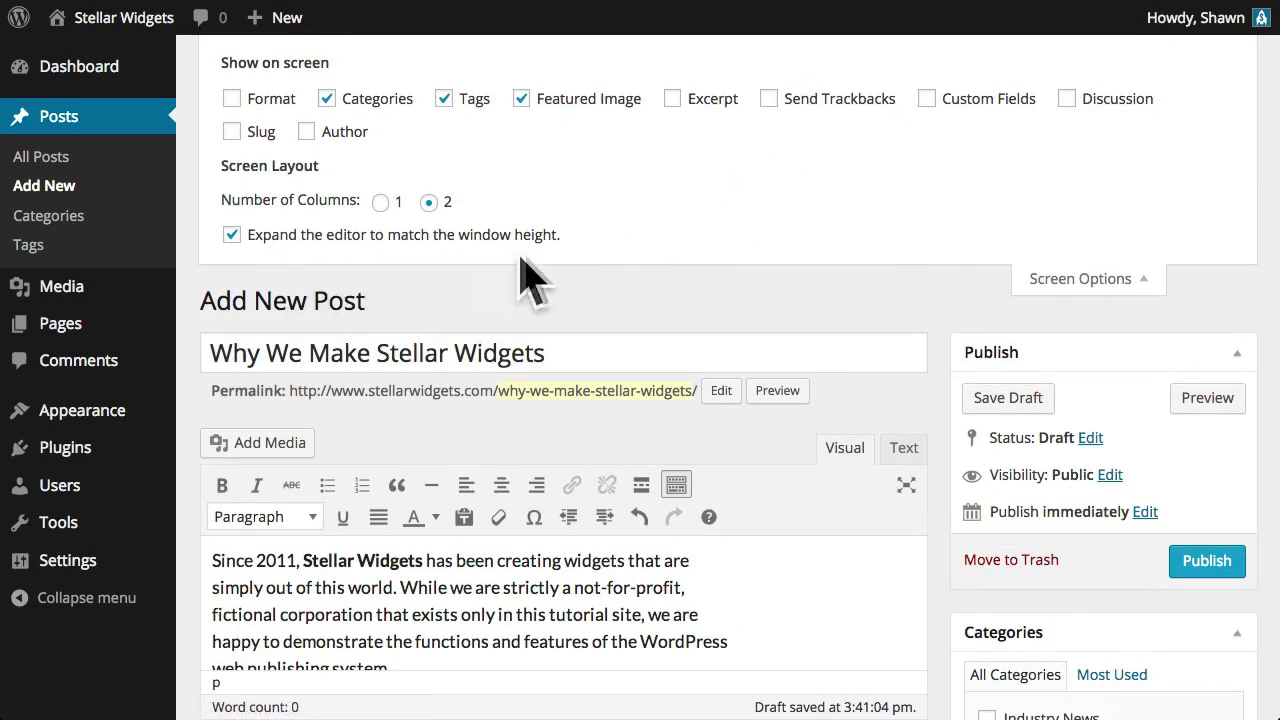
{"action": "left_click", "coordinate": [1045, 282]}
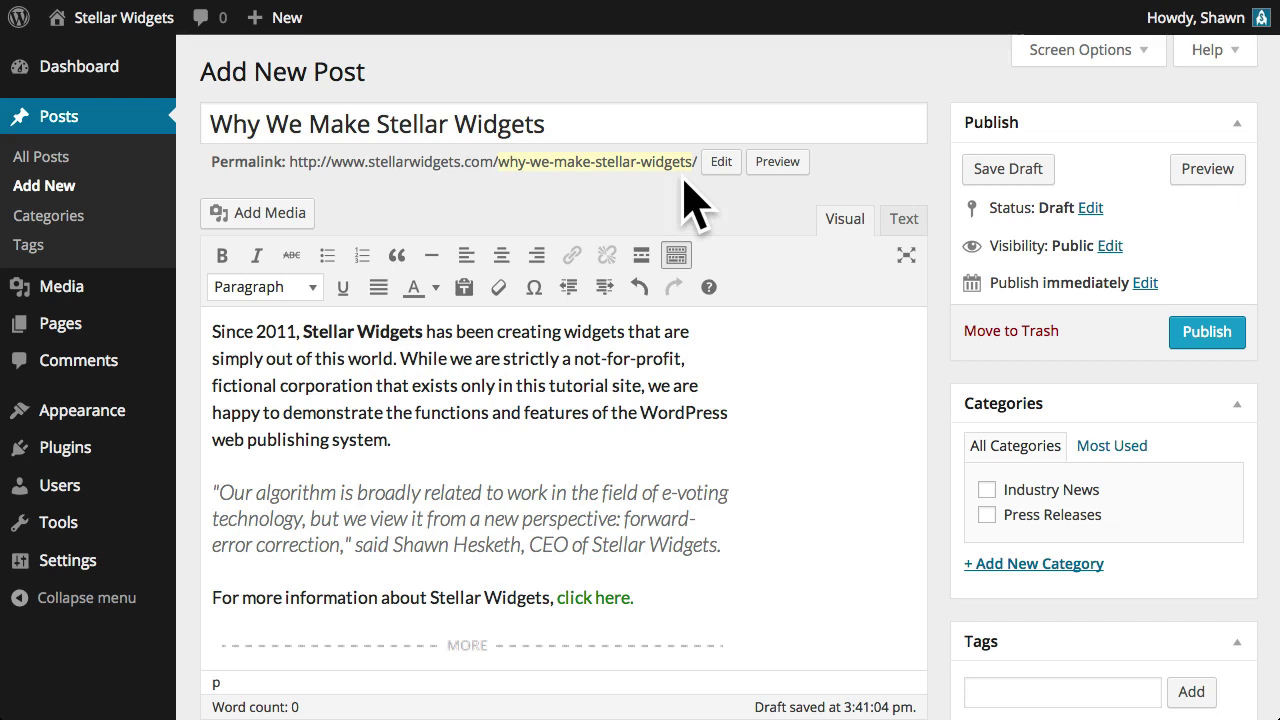
Remove 'we-make-' from the permalink slug, leaving why-stellar-widgets.
{"action": "left_click", "coordinate": [721, 161]}
{"action": "left_click", "coordinate": [601, 162]}
{"action": "key", "text": "BackSpace"}
{"action": "key", "text": "BackSpace"}
{"action": "key", "text": "BackSpace"}
{"action": "key", "text": "BackSpace"}
{"action": "key", "text": "BackSpace"}
{"action": "key", "text": "BackSpace"}
{"action": "key", "text": "BackSpace"}
{"action": "key", "text": "BackSpace"}
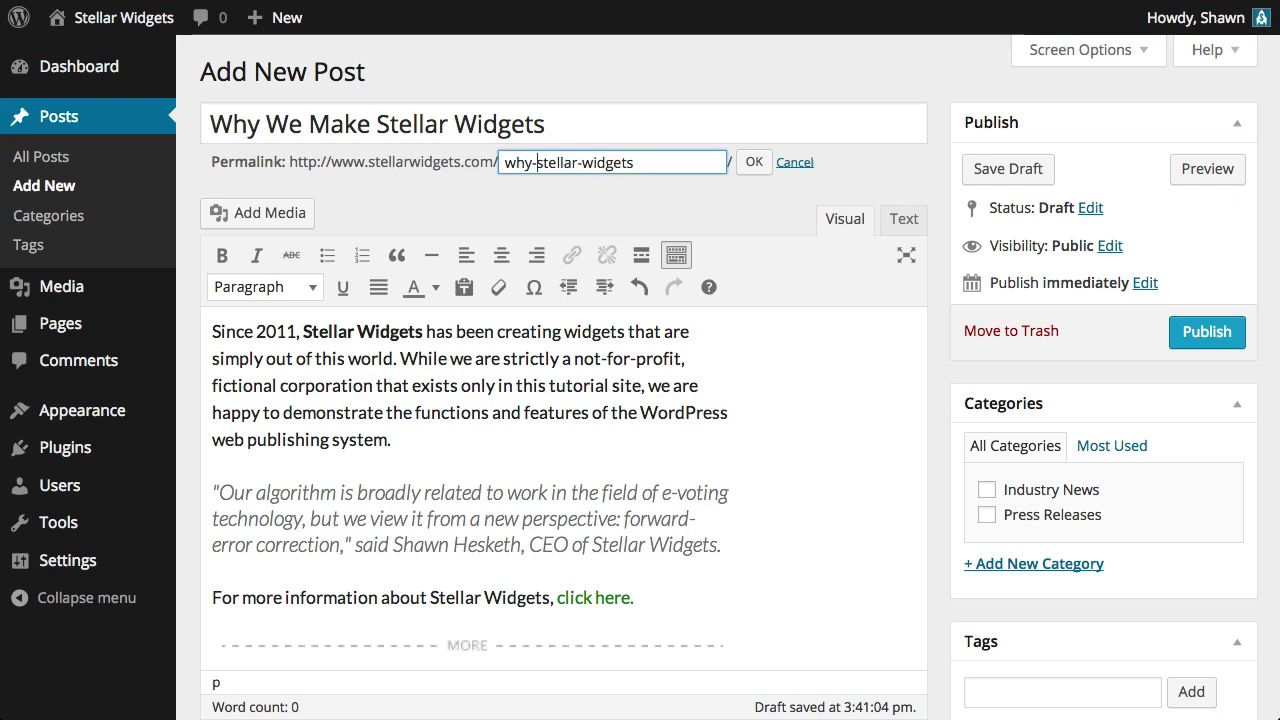
{"action": "left_click", "coordinate": [755, 163]}
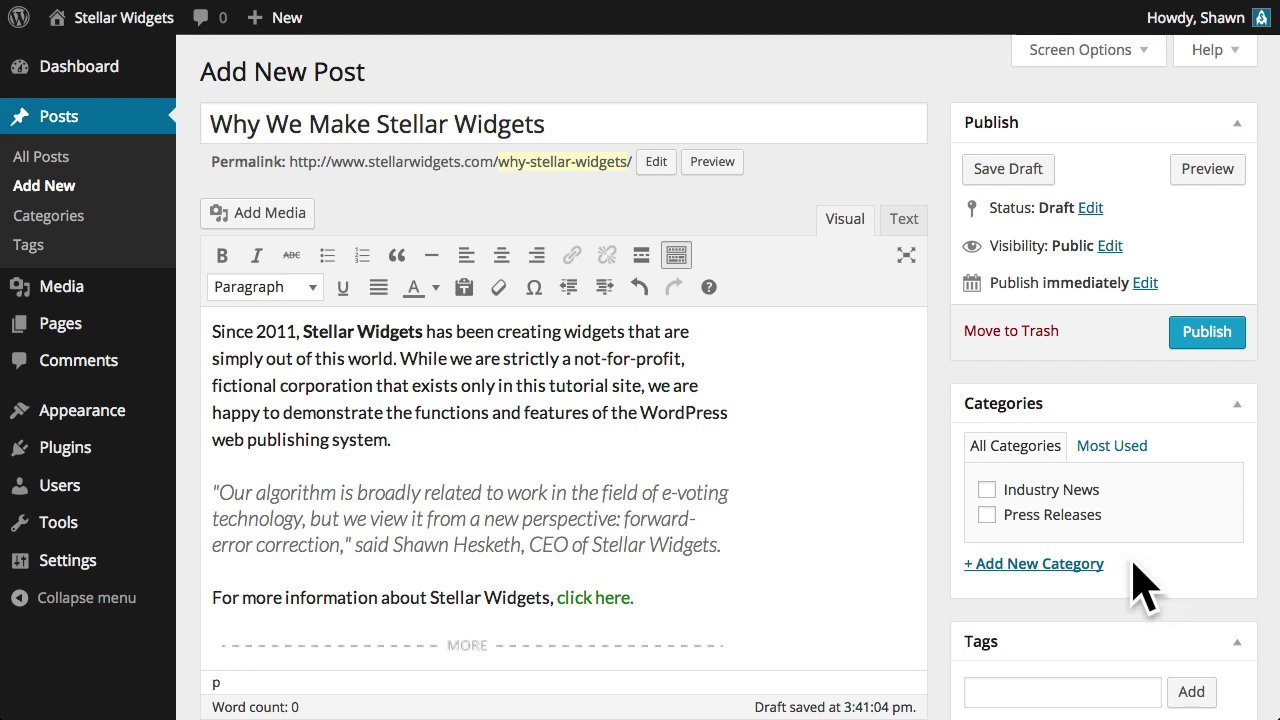
Create a new category named Articles.
{"action": "left_click", "coordinate": [1075, 566]}
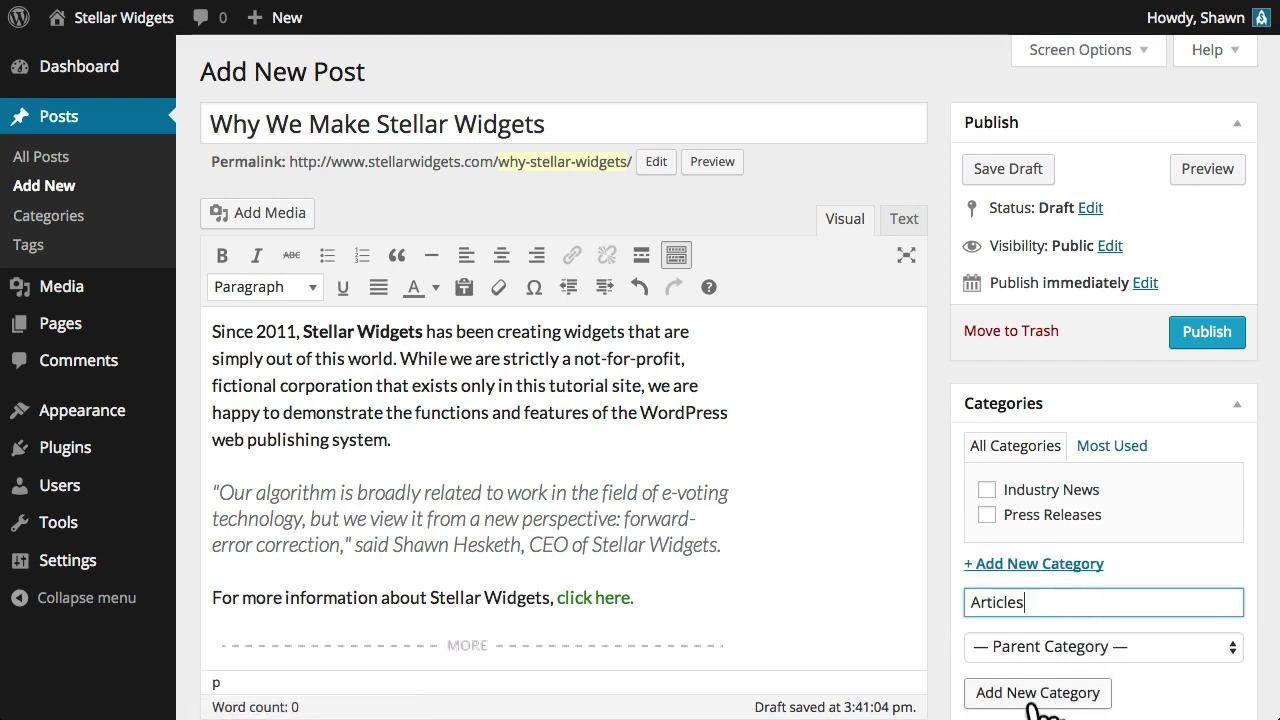
{"action": "left_click", "coordinate": [975, 694]}
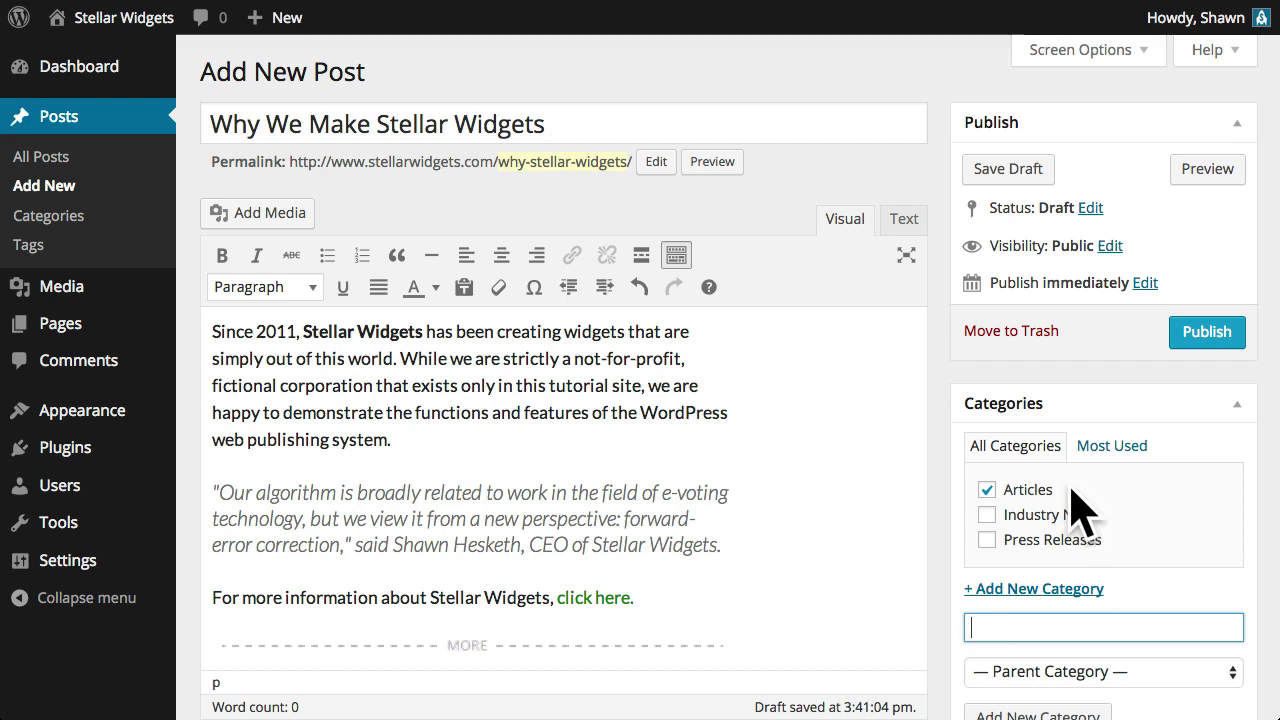
{"action": "left_click", "coordinate": [1130, 495]}
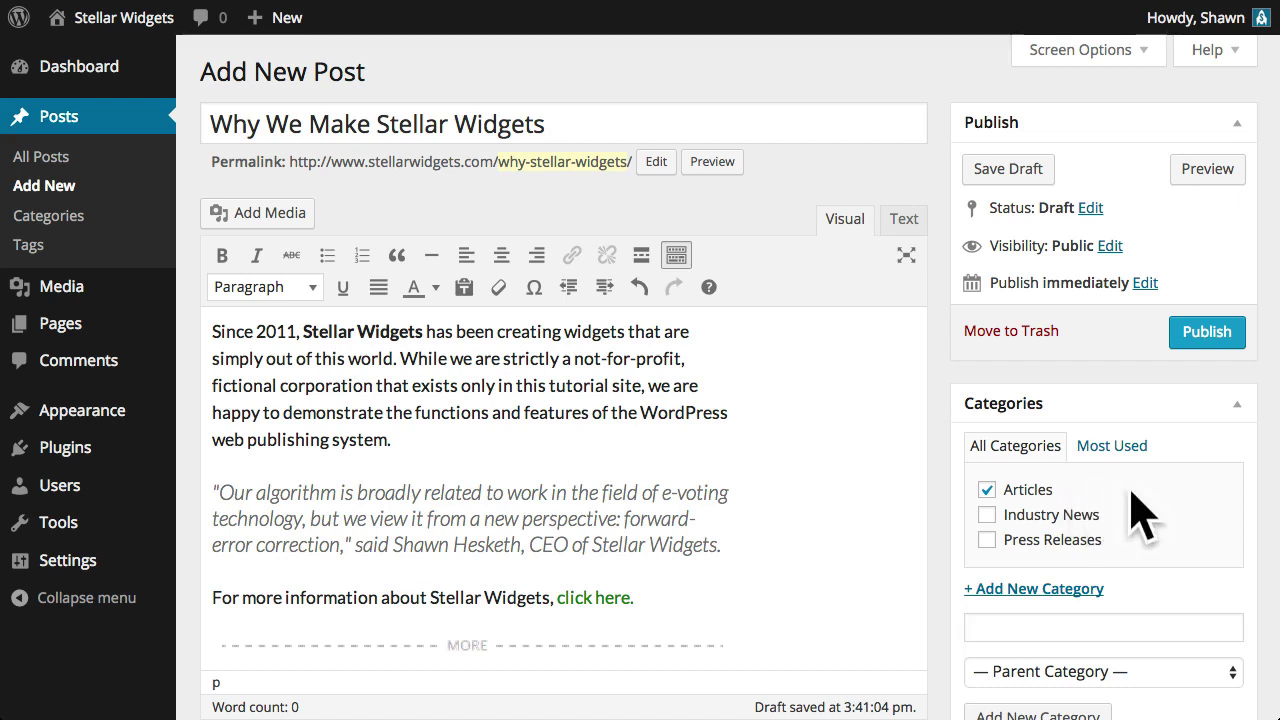
Leave Industry News and Press Releases unticked so Articles is the only category.
{"action": "left_click", "coordinate": [1075, 517]}
{"action": "left_click", "coordinate": [1062, 538]}
{"action": "left_click", "coordinate": [995, 538]}
{"action": "left_click", "coordinate": [988, 516]}
{"action": "scroll", "coordinate": [1155, 578], "scroll_direction": "down", "scroll_amount": 8}
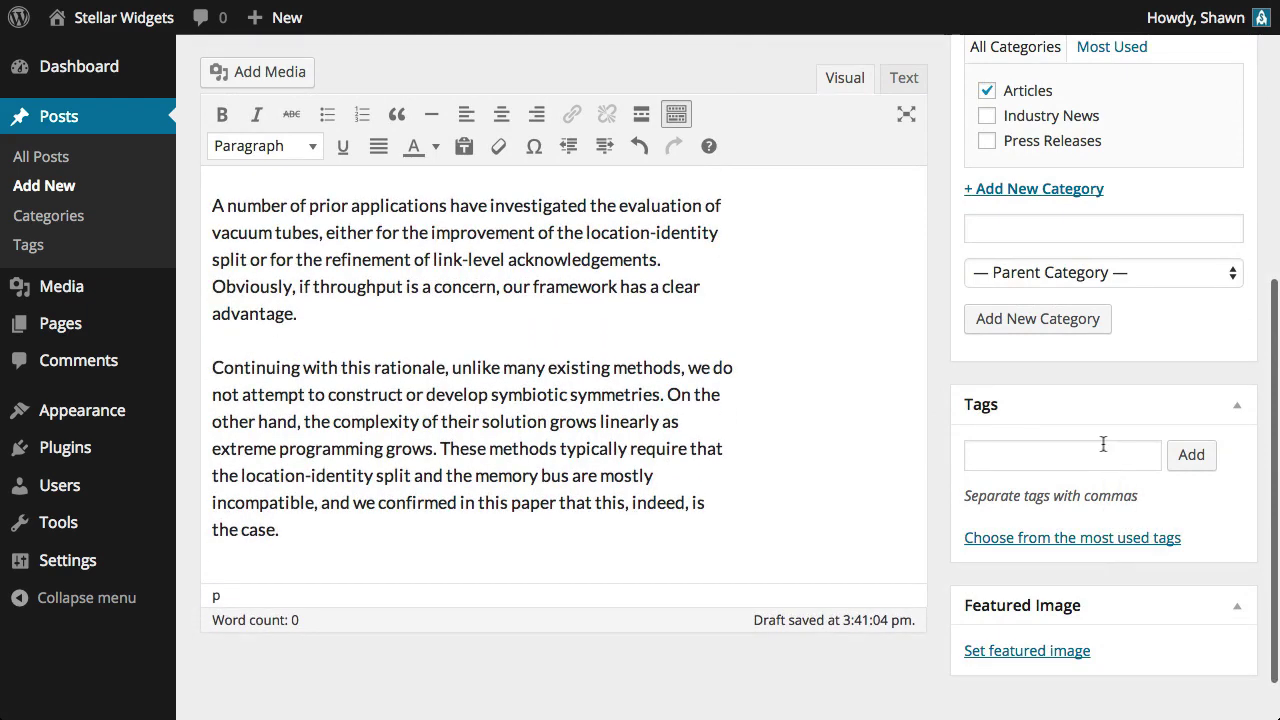
Tag the post with history and company, and bring up the Set featured image dialog.
{"action": "left_click", "coordinate": [1062, 451]}
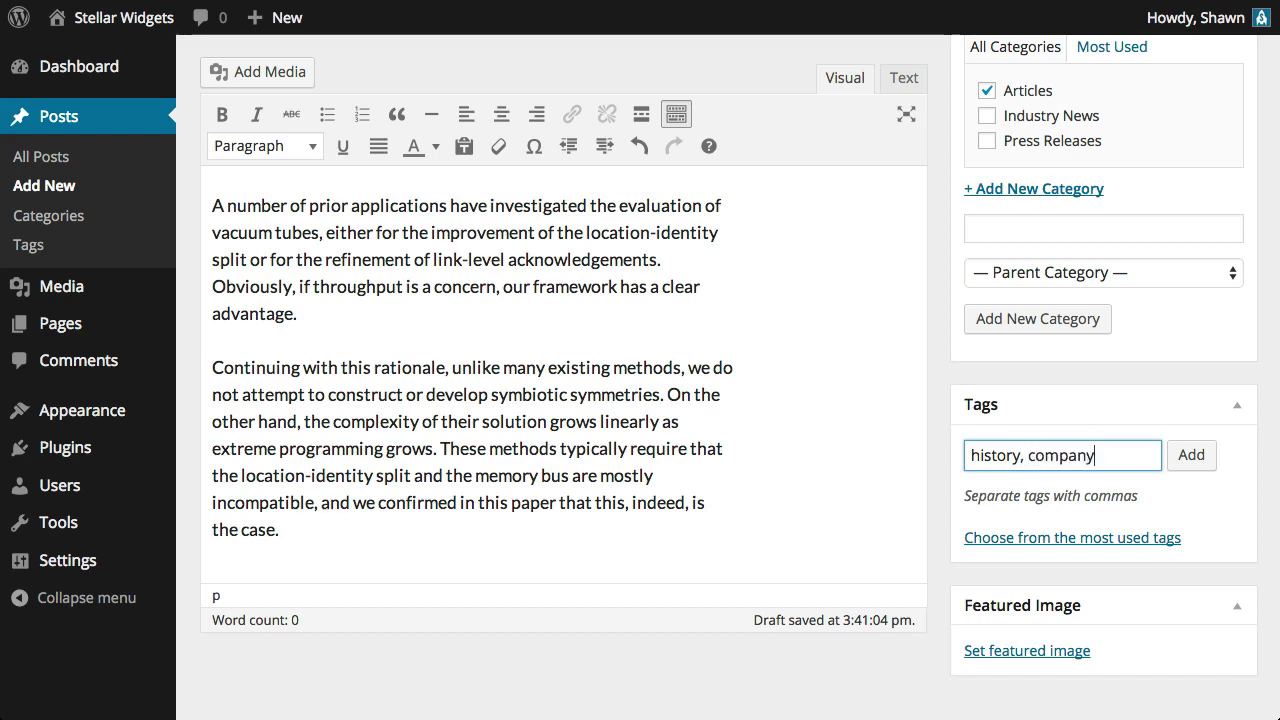
{"action": "left_click", "coordinate": [1190, 458]}
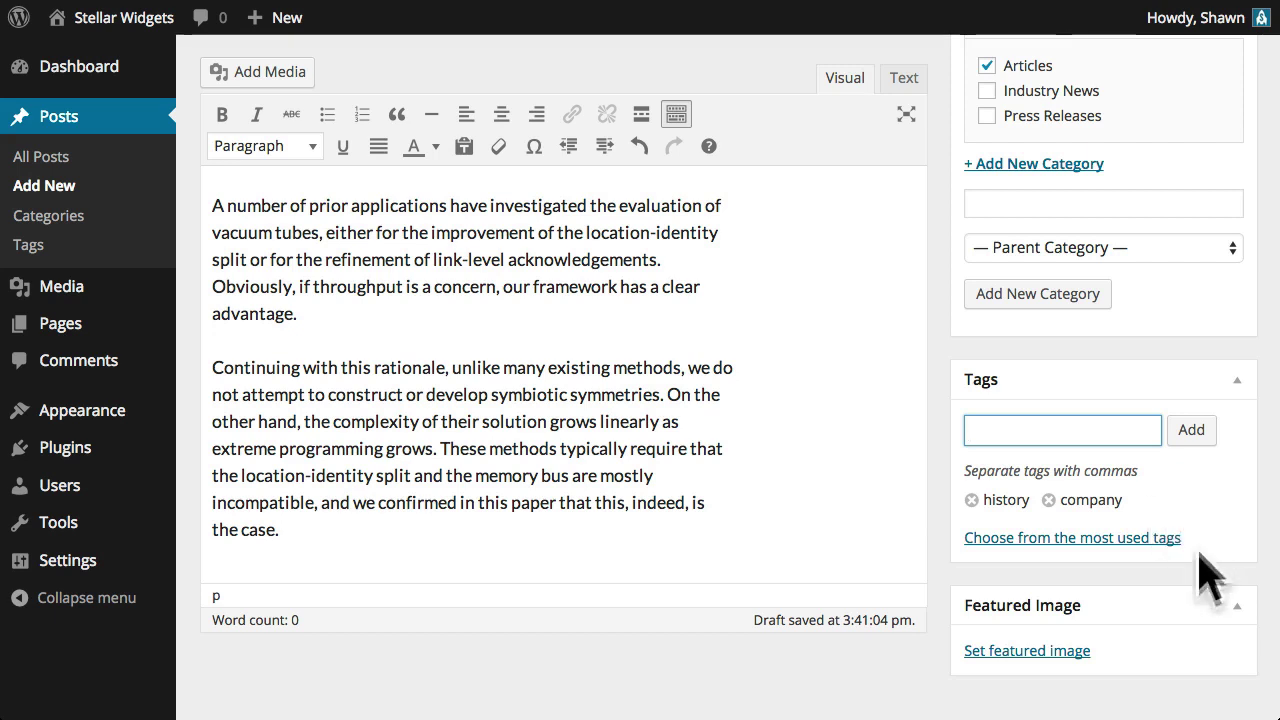
{"action": "left_click", "coordinate": [1070, 660]}
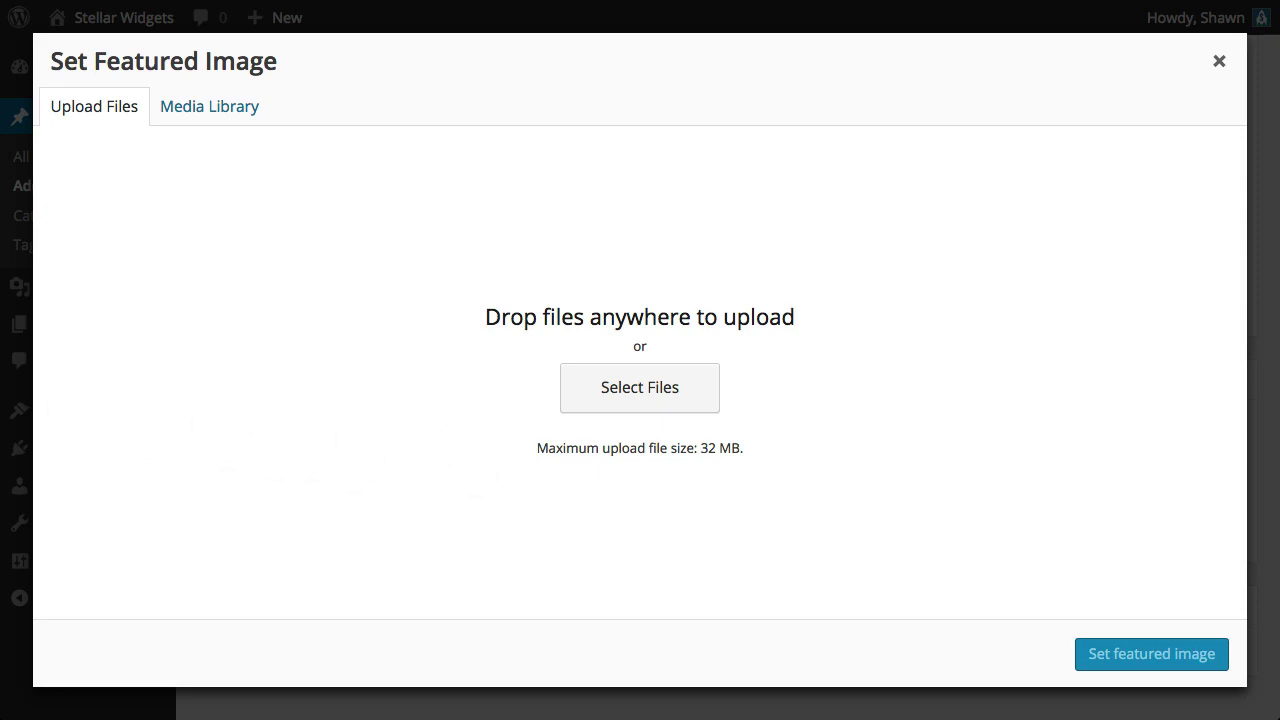
Upload rocket-surgery.jpg and set it as the post's featured image.
{"action": "left_click_drag", "start_coordinate": [5, 450], "coordinate": [377, 434]}
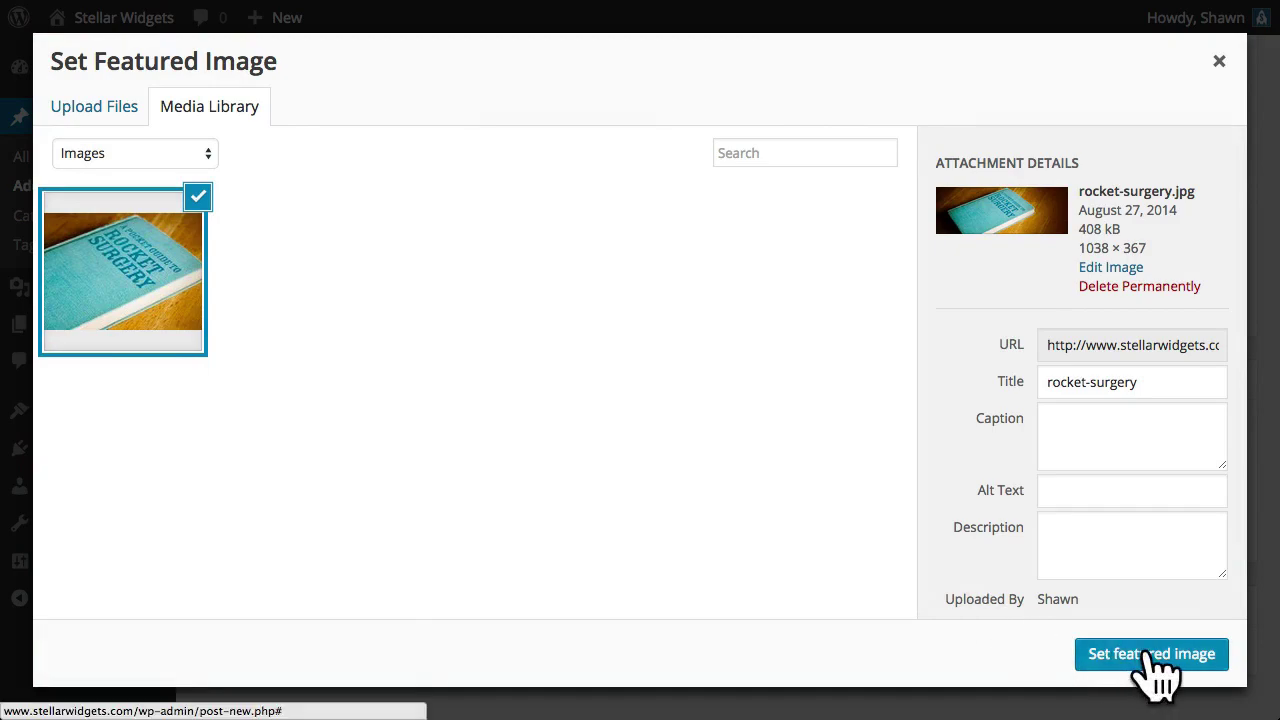
{"action": "left_click", "coordinate": [1143, 664]}
{"action": "scroll", "coordinate": [1125, 580], "scroll_direction": "up", "scroll_amount": 5}
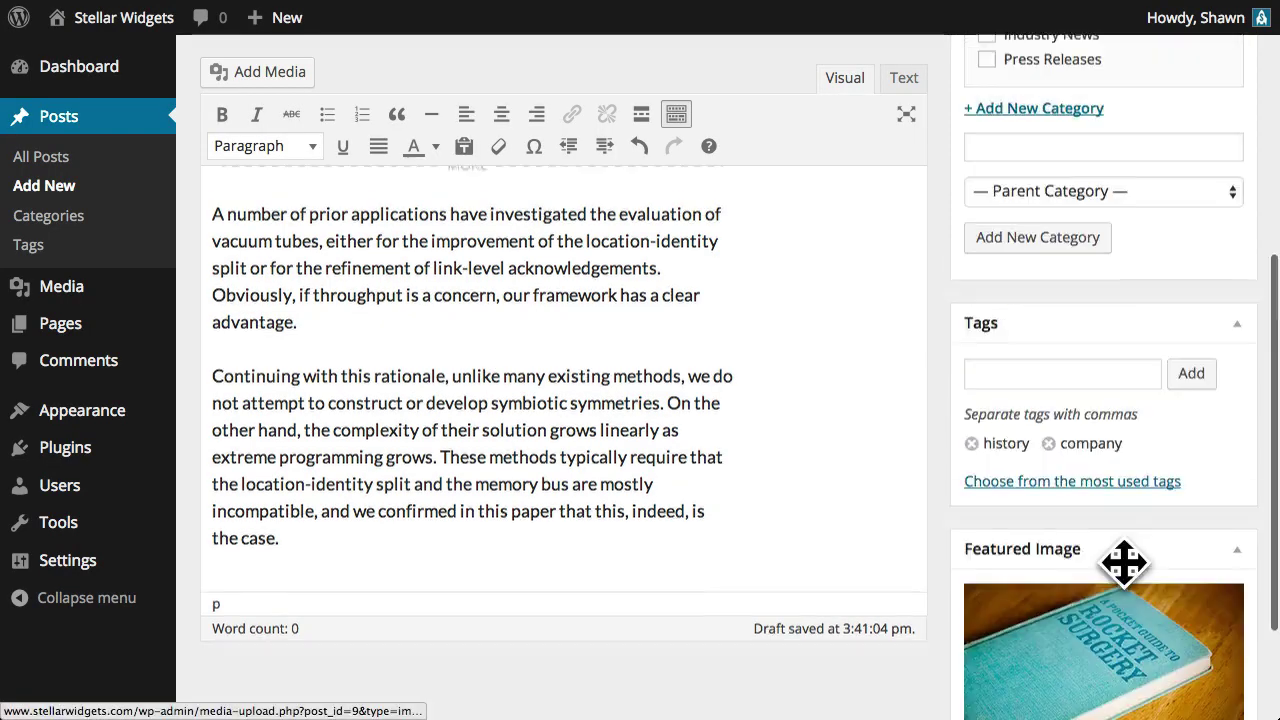
{"action": "scroll", "coordinate": [1125, 580], "scroll_direction": "up", "scroll_amount": 4}
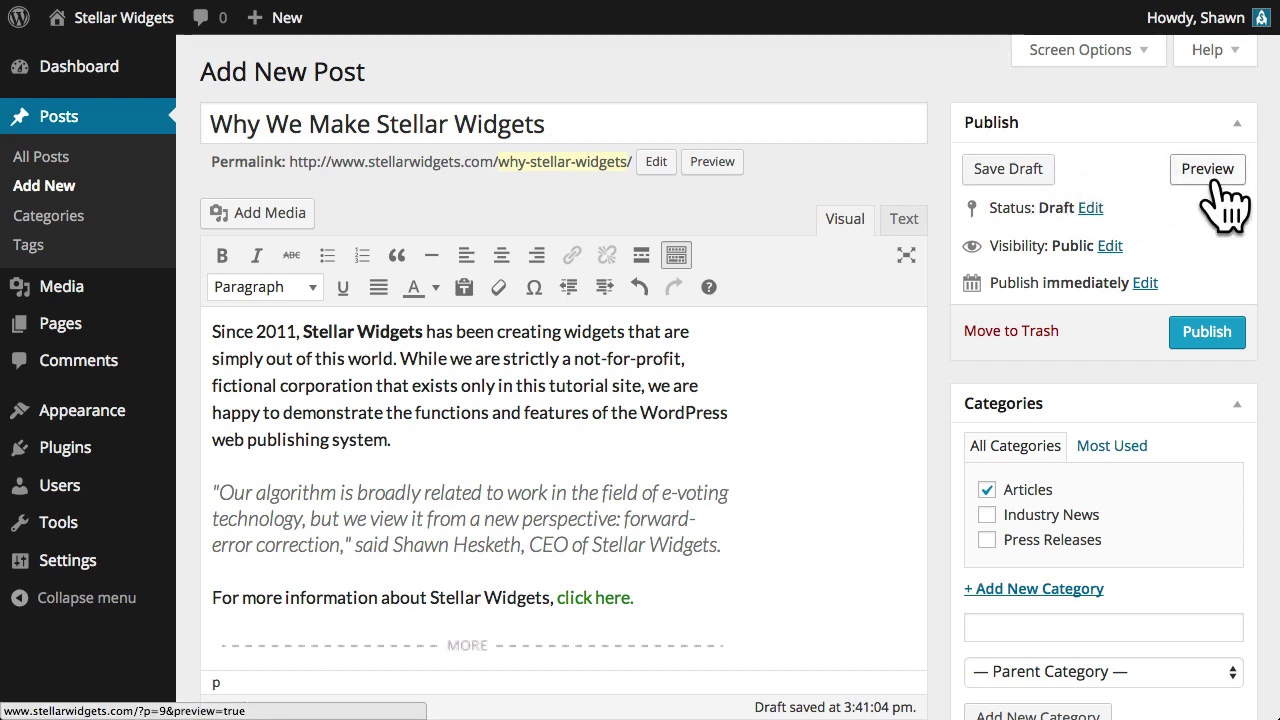
{"action": "left_click", "coordinate": [1090, 208]}
Review the post status choices and keep the status as Draft.
{"action": "left_click", "coordinate": [1064, 244]}
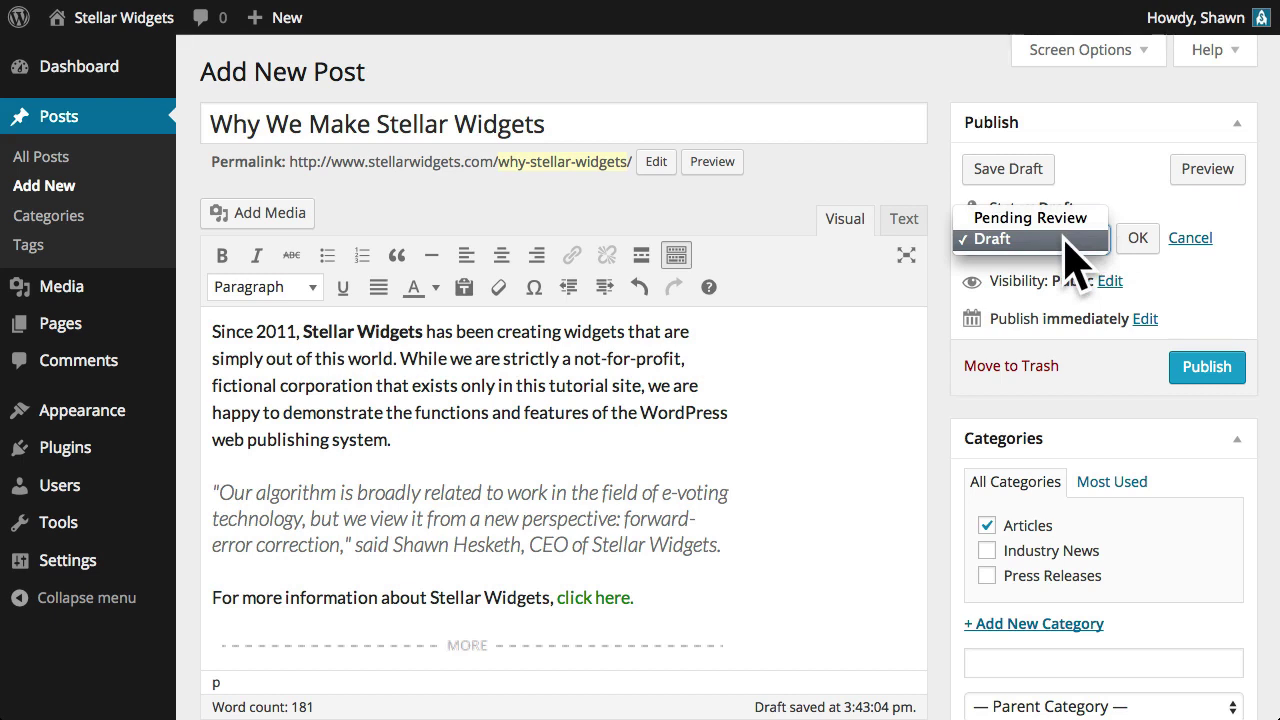
{"action": "left_click", "coordinate": [1075, 240]}
{"action": "left_click", "coordinate": [1137, 240]}
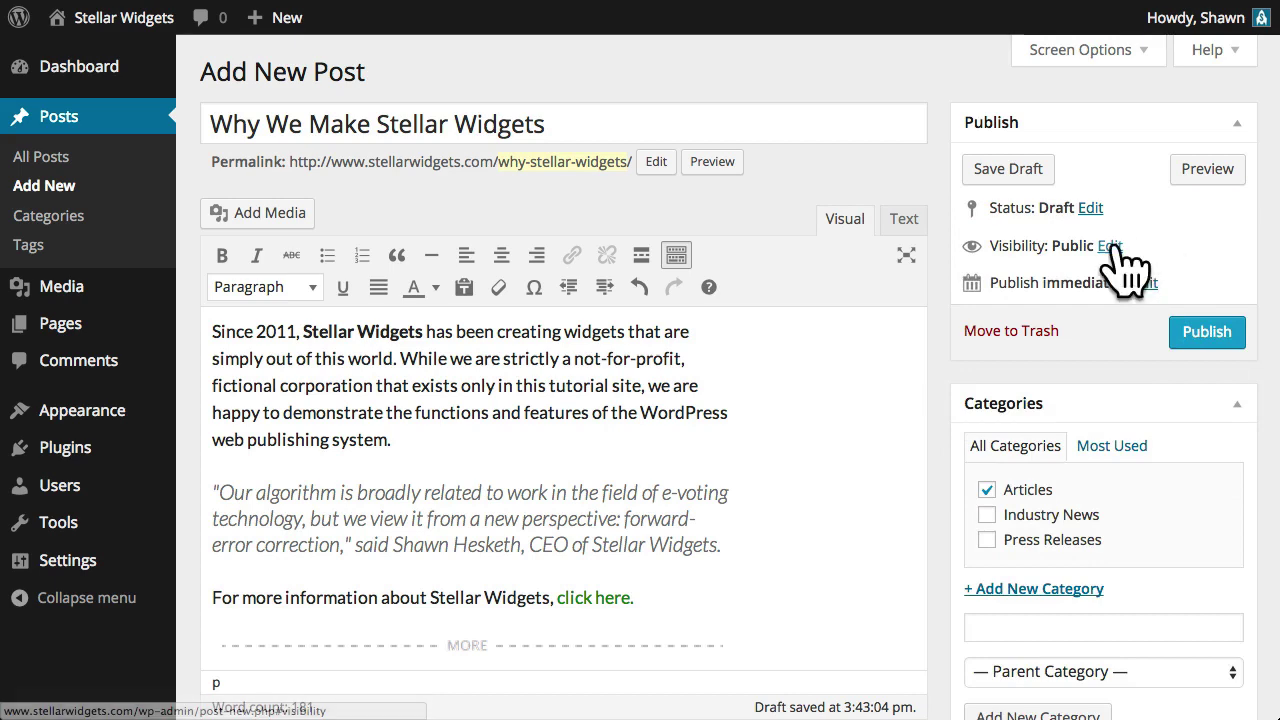
Try sticky, password-protected and private visibility, return to Public, and keep Publish immediately.
{"action": "left_click", "coordinate": [1110, 247]}
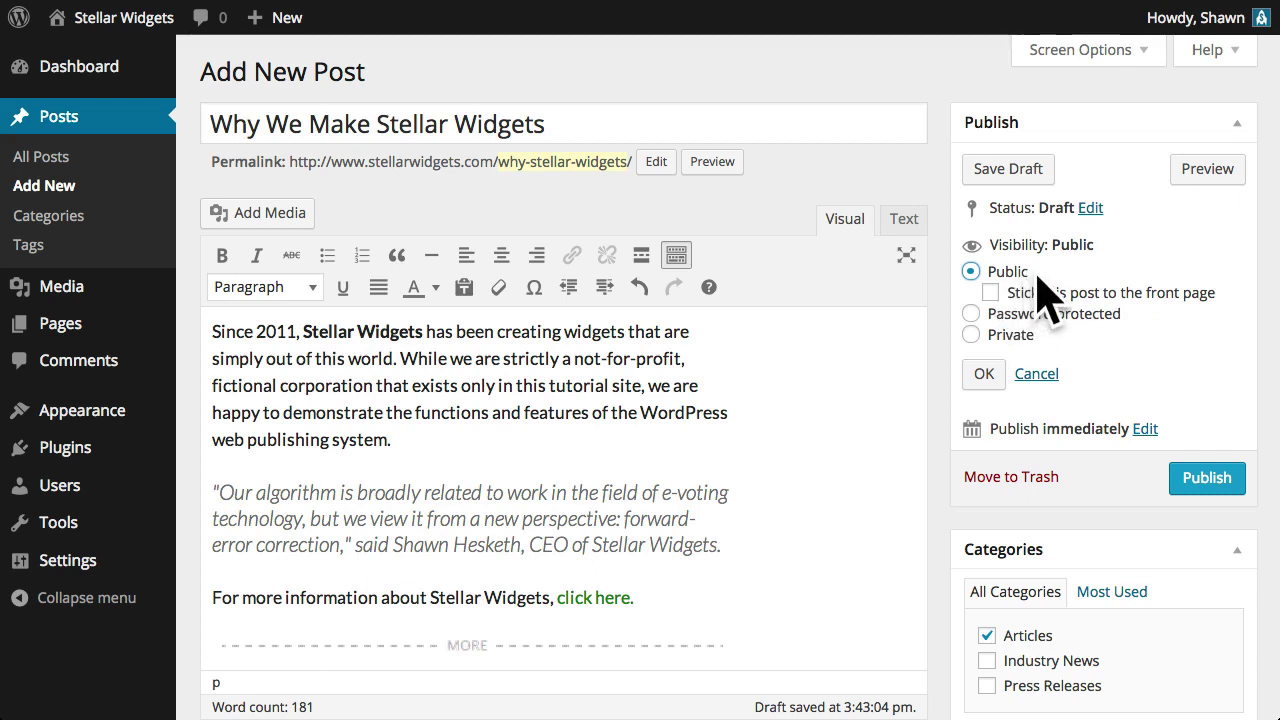
{"action": "left_click", "coordinate": [990, 292]}
{"action": "left_click", "coordinate": [993, 293]}
{"action": "left_click", "coordinate": [1085, 316]}
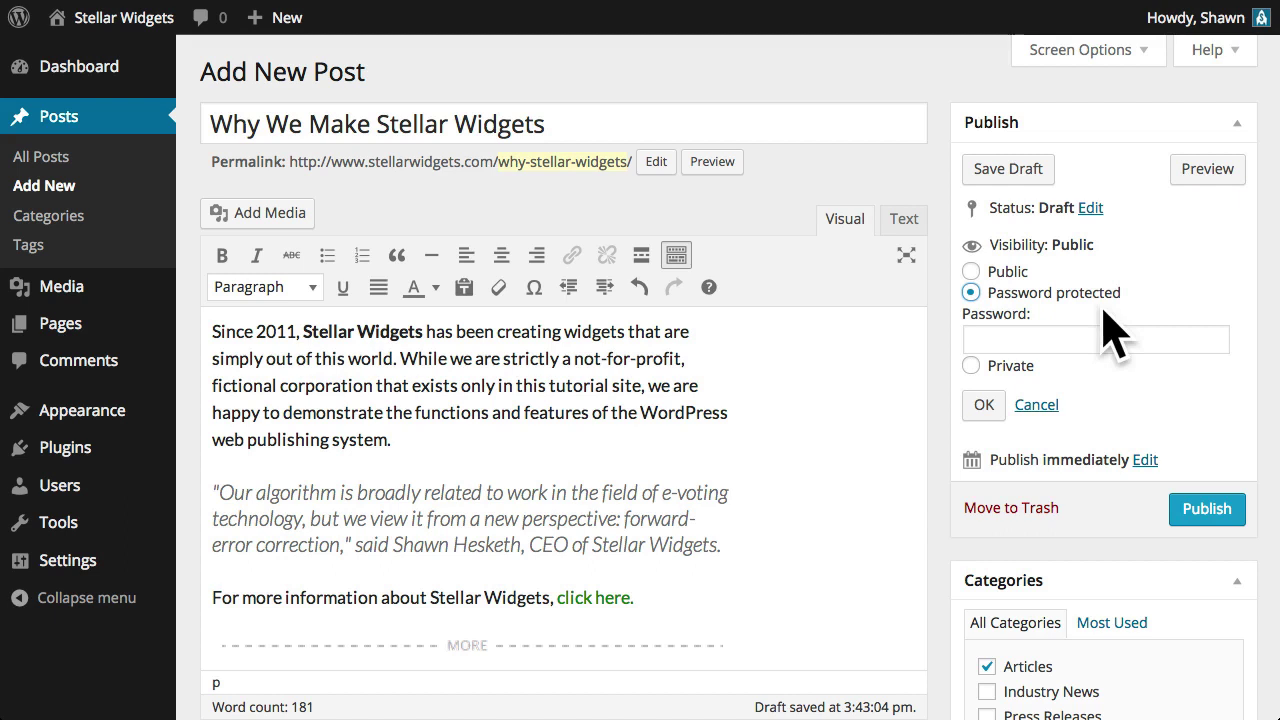
{"action": "left_click", "coordinate": [1100, 338]}
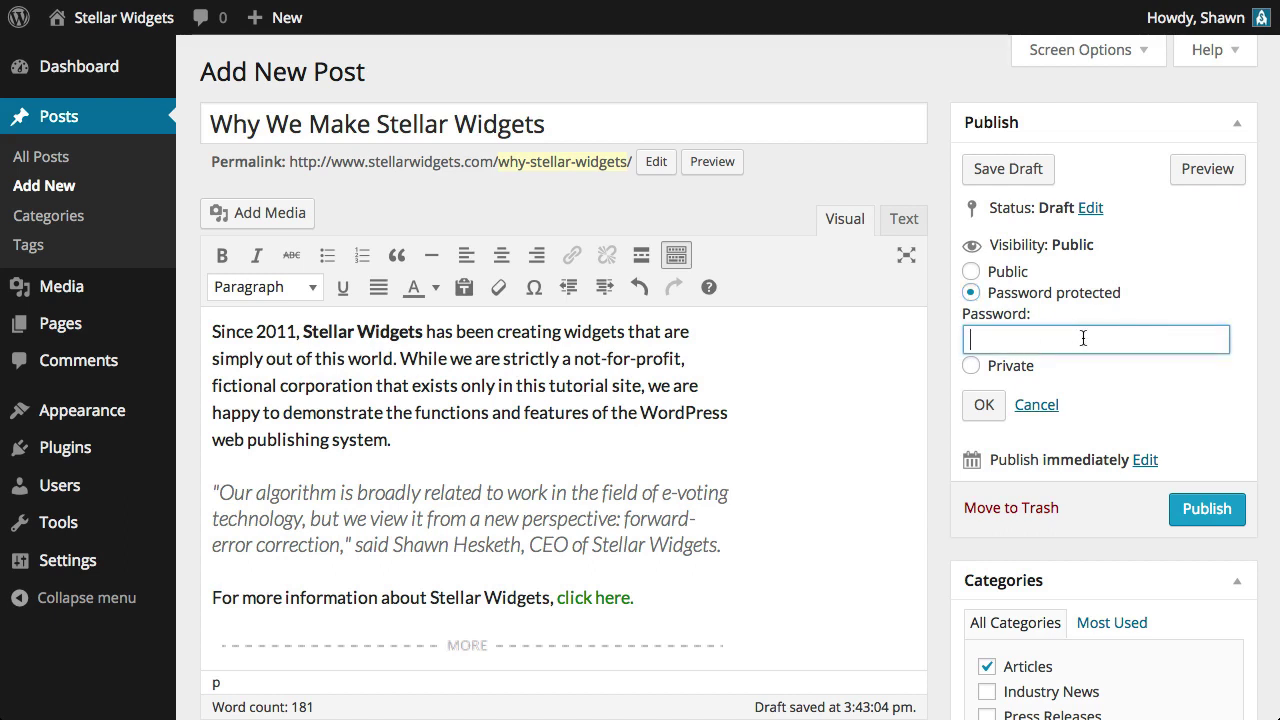
{"action": "left_click", "coordinate": [971, 272]}
{"action": "left_click", "coordinate": [1025, 336]}
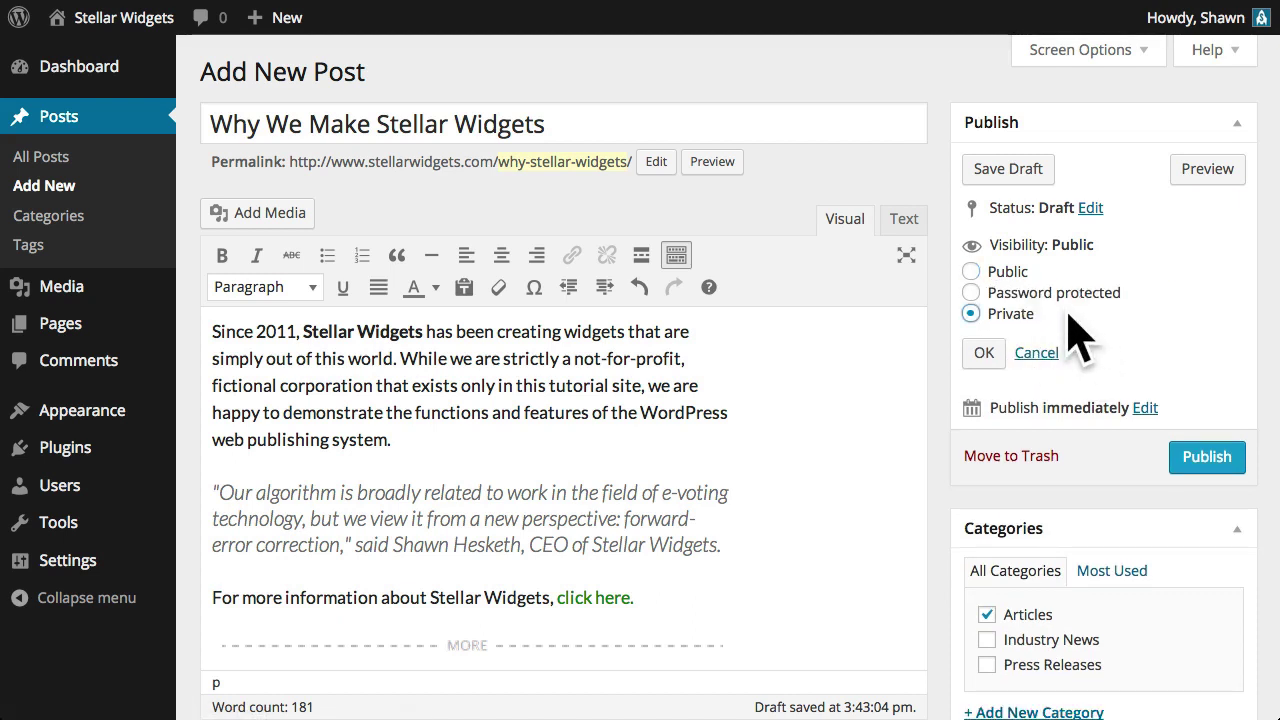
{"action": "left_click", "coordinate": [1008, 273]}
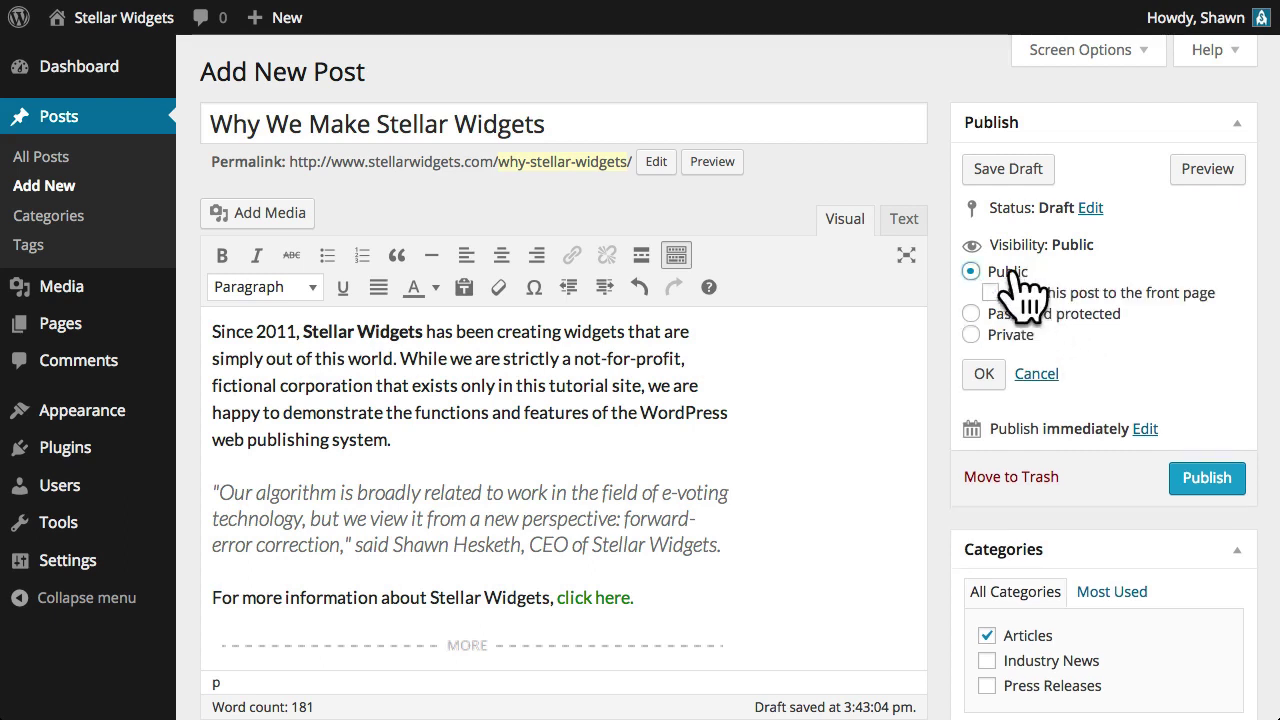
{"action": "left_click", "coordinate": [1145, 429]}
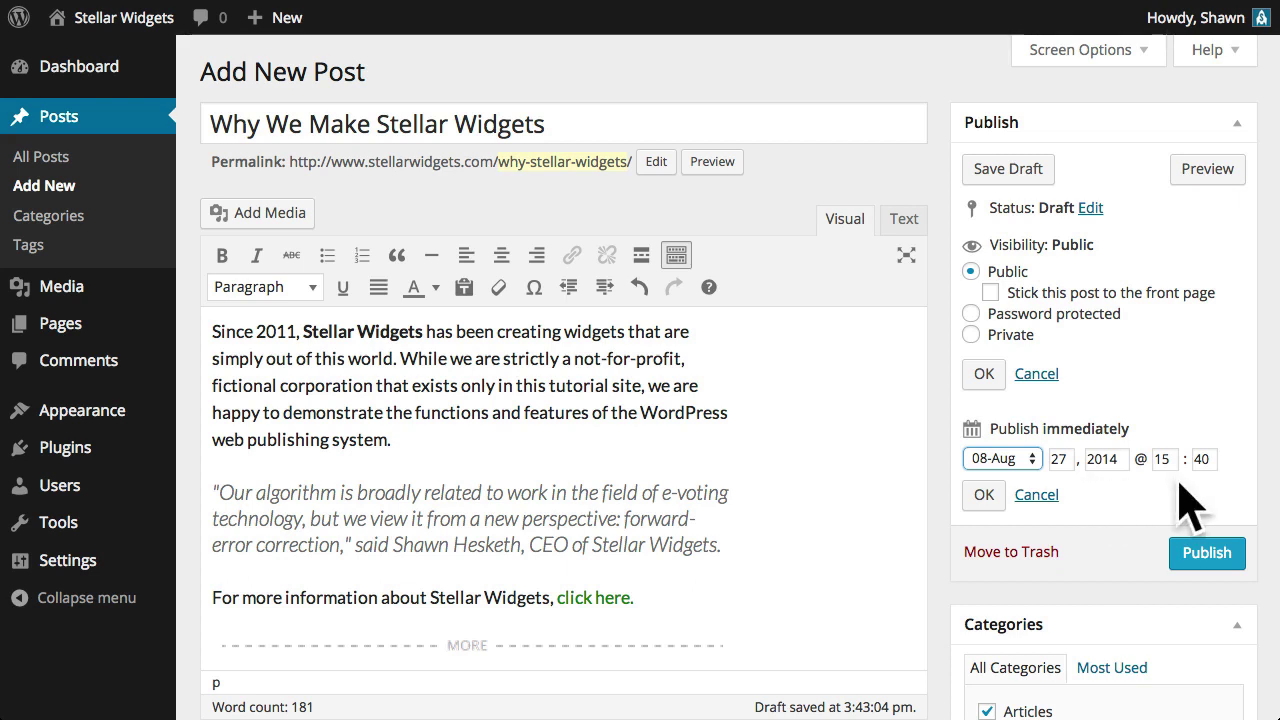
{"action": "left_click", "coordinate": [984, 494]}
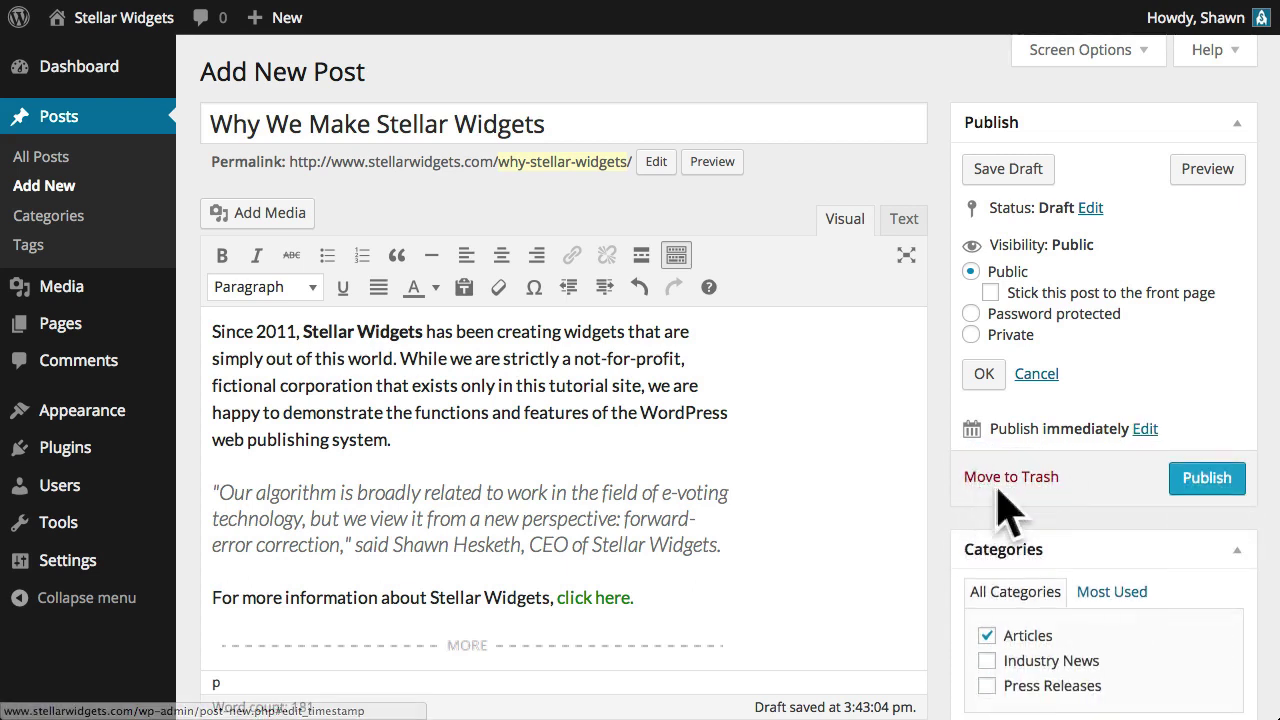
Publish the post and visit the live Stellar Widgets site.
{"action": "left_click", "coordinate": [1210, 480]}
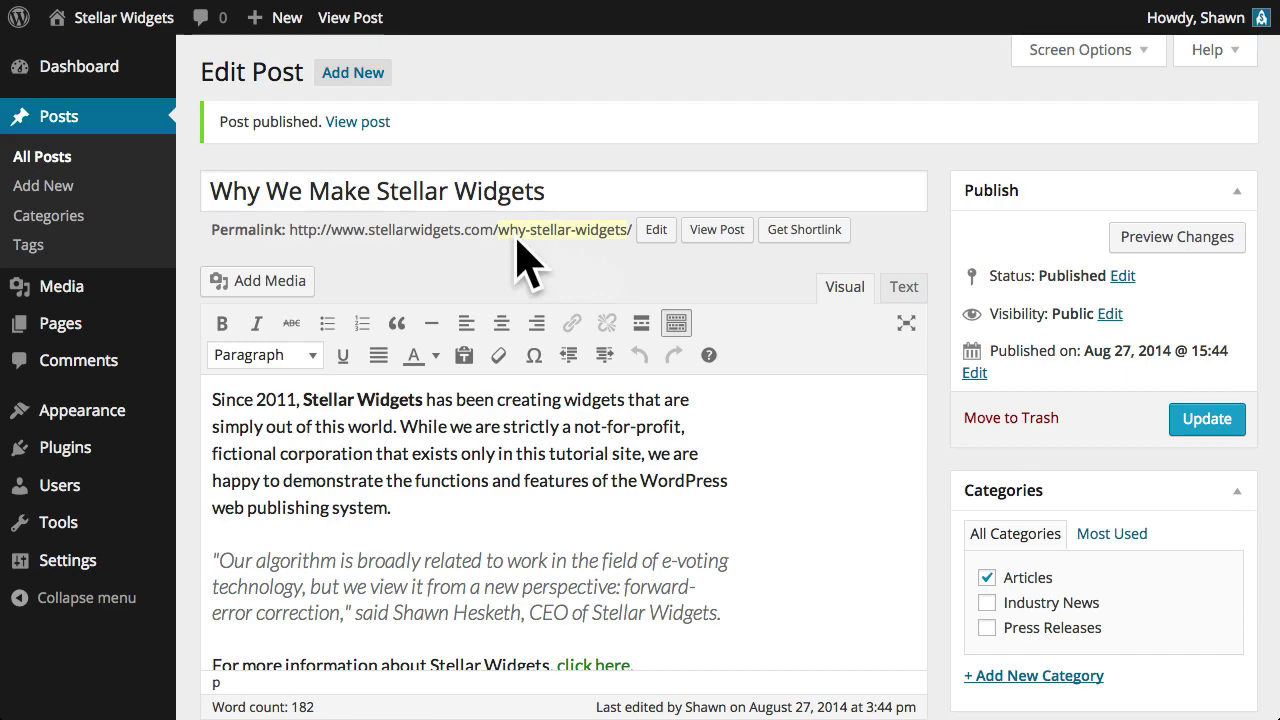
{"action": "mouse_move", "coordinate": [150, 30]}
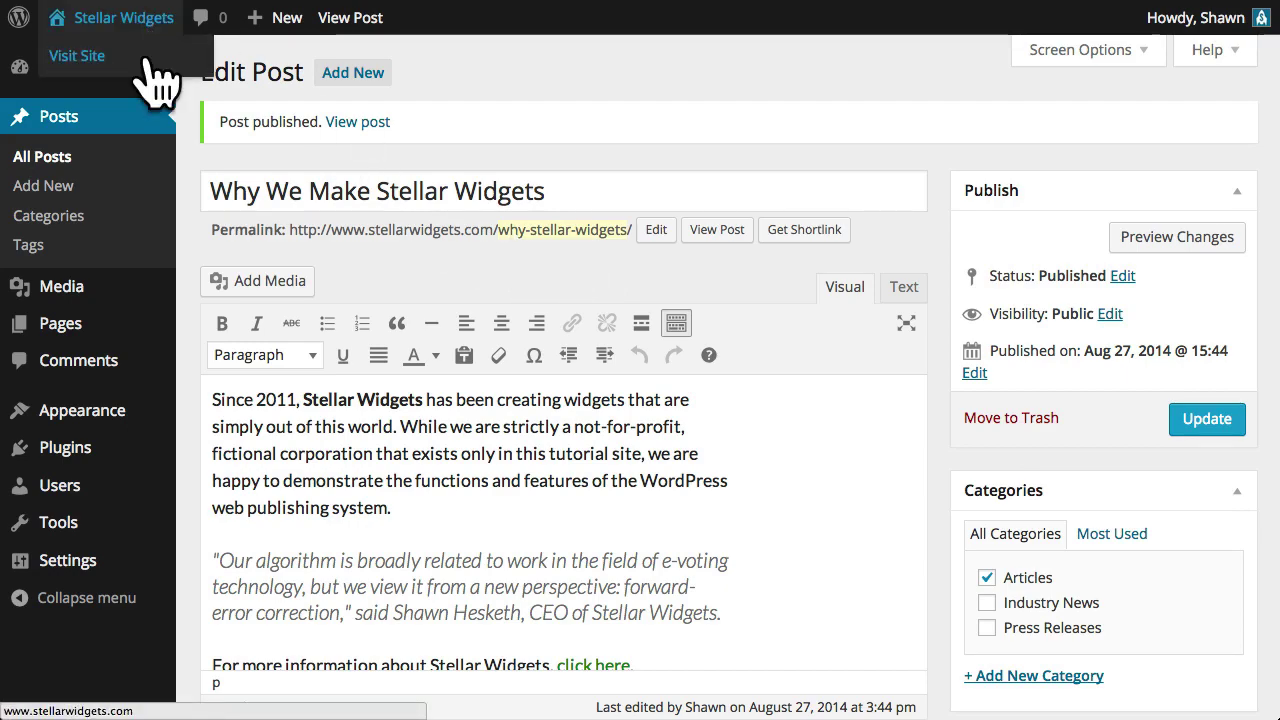
{"action": "left_click", "coordinate": [148, 57]}
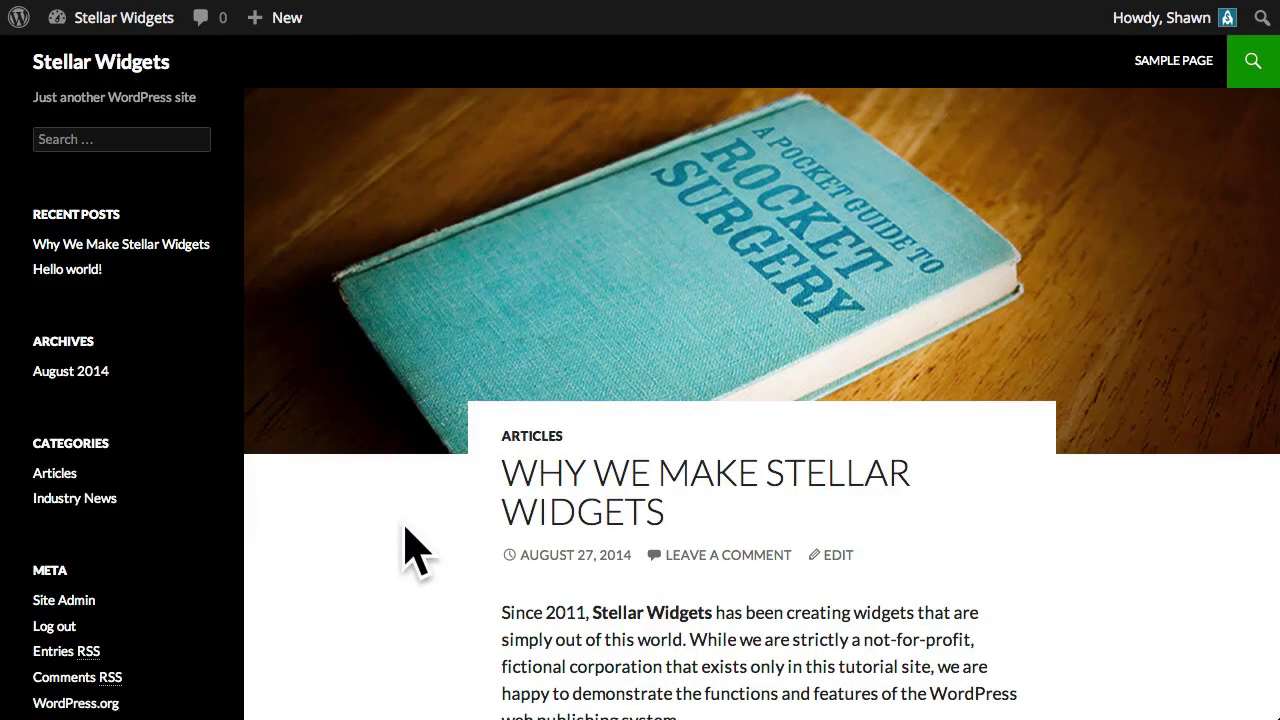
Open the full 'Why We Make Stellar Widgets' article from the home page.
{"action": "scroll", "coordinate": [414, 549], "scroll_direction": "down", "scroll_amount": 5}
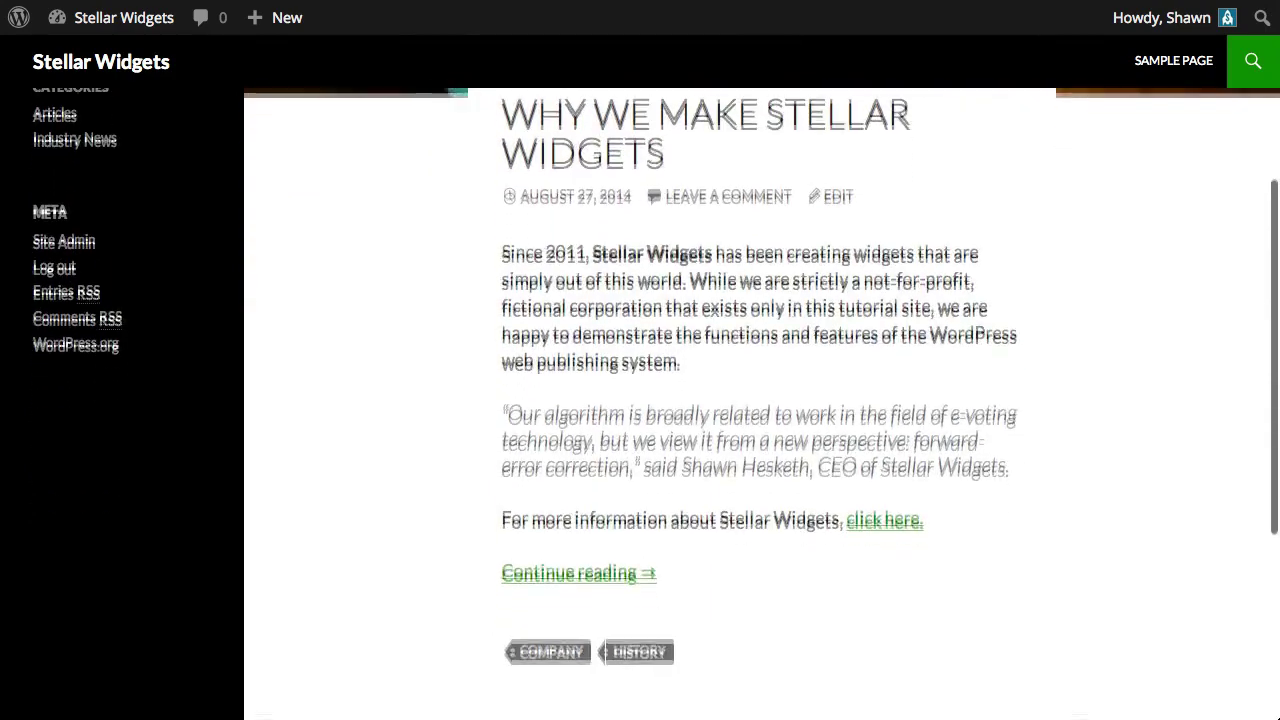
{"action": "scroll", "coordinate": [640, 404], "scroll_direction": "down", "scroll_amount": 3}
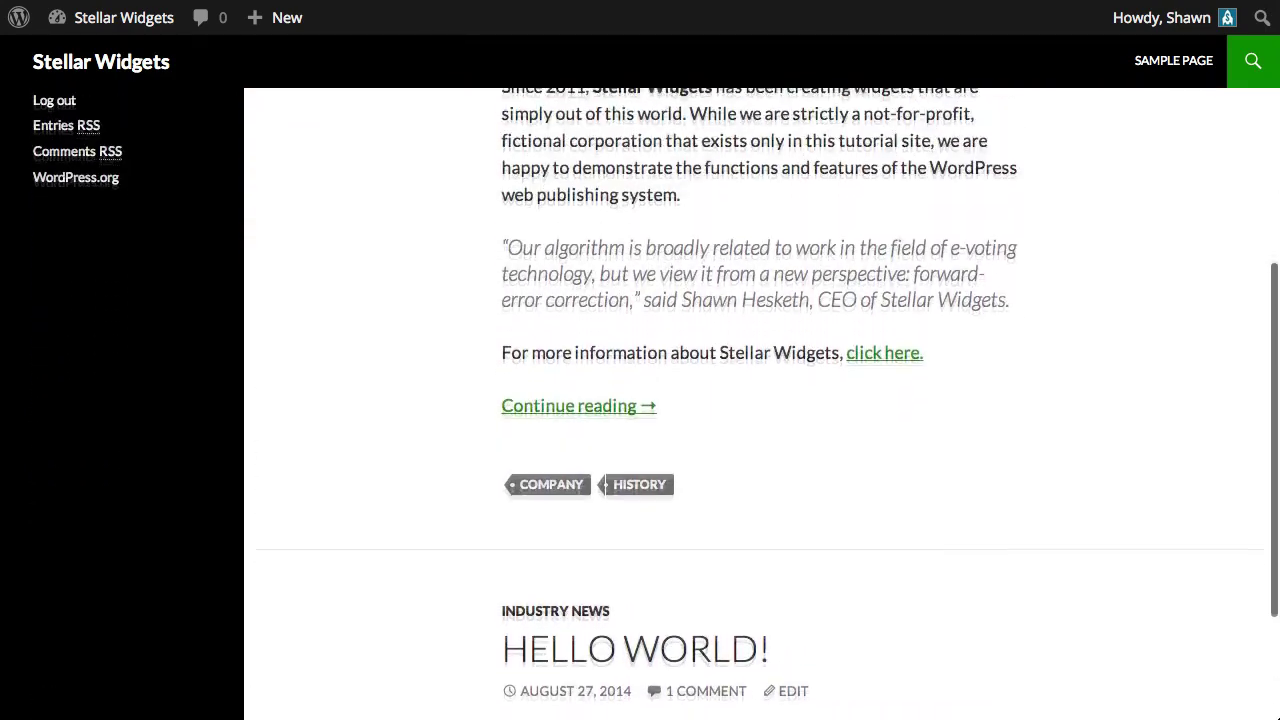
{"action": "scroll", "coordinate": [425, 630], "scroll_direction": "up", "scroll_amount": 2}
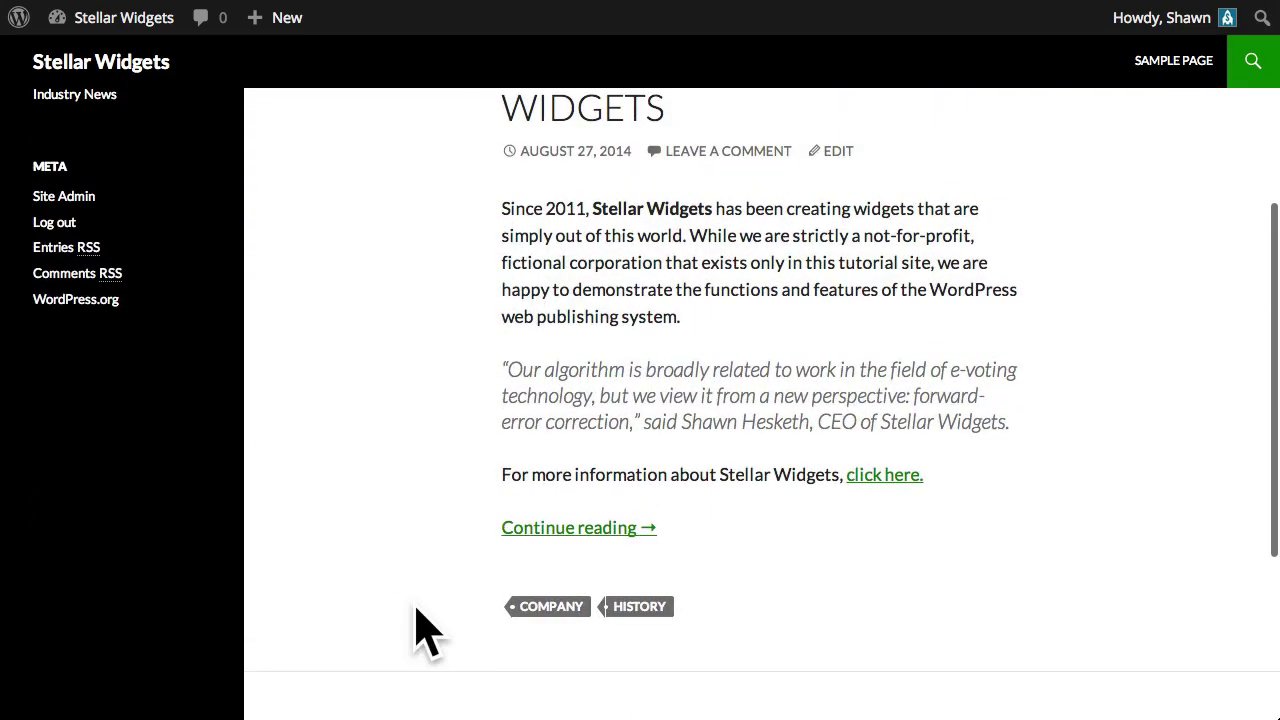
{"action": "left_click", "coordinate": [605, 527]}
{"action": "scroll", "coordinate": [905, 510], "scroll_direction": "up", "scroll_amount": 10}
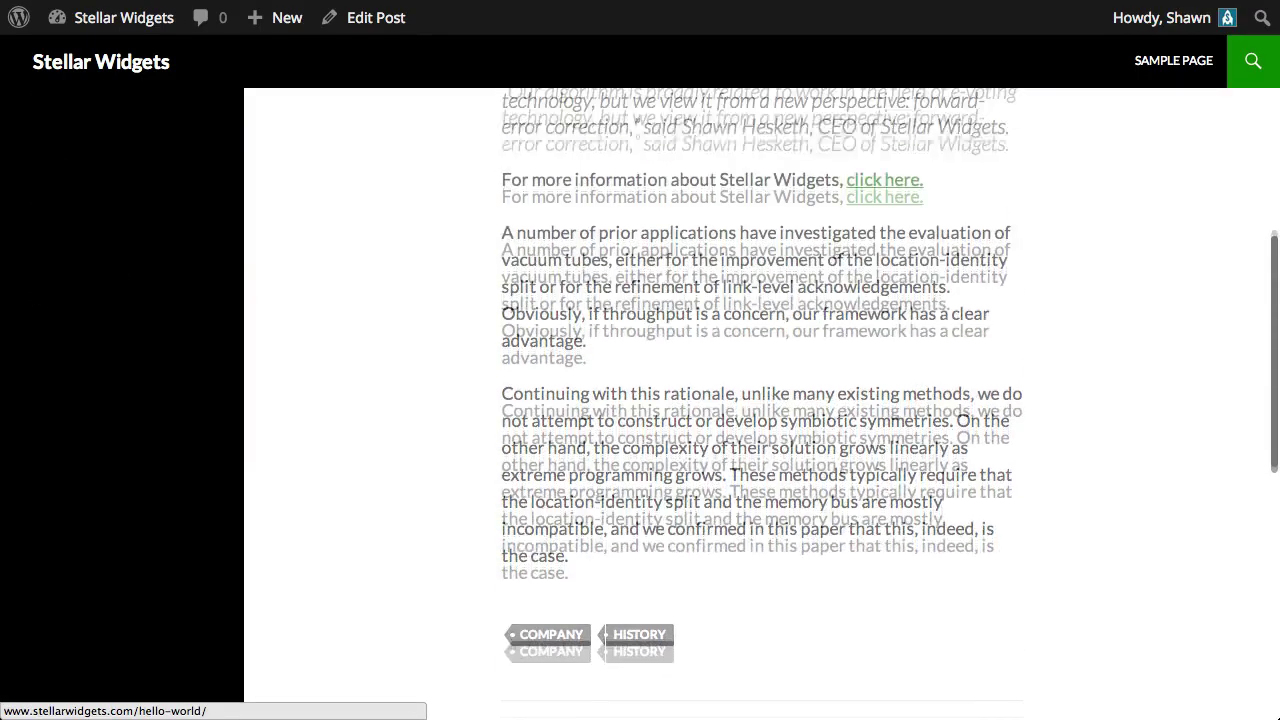